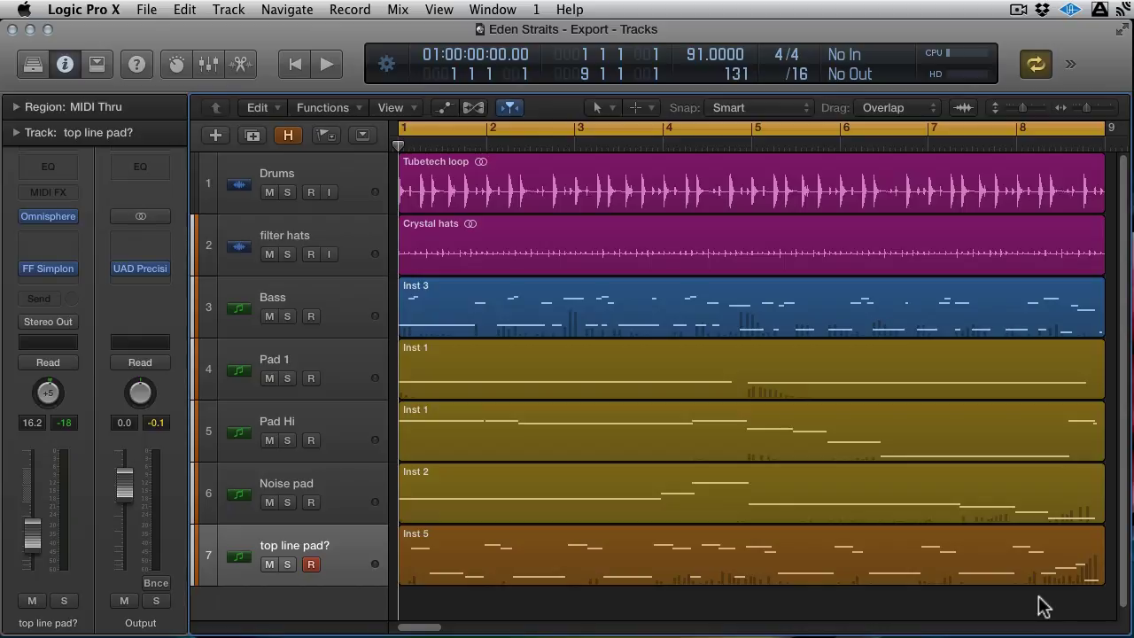
Play the song, switch to the mixer and inspect two channels' FF Pro-Q inserts
{"action": "key", "text": "space"}
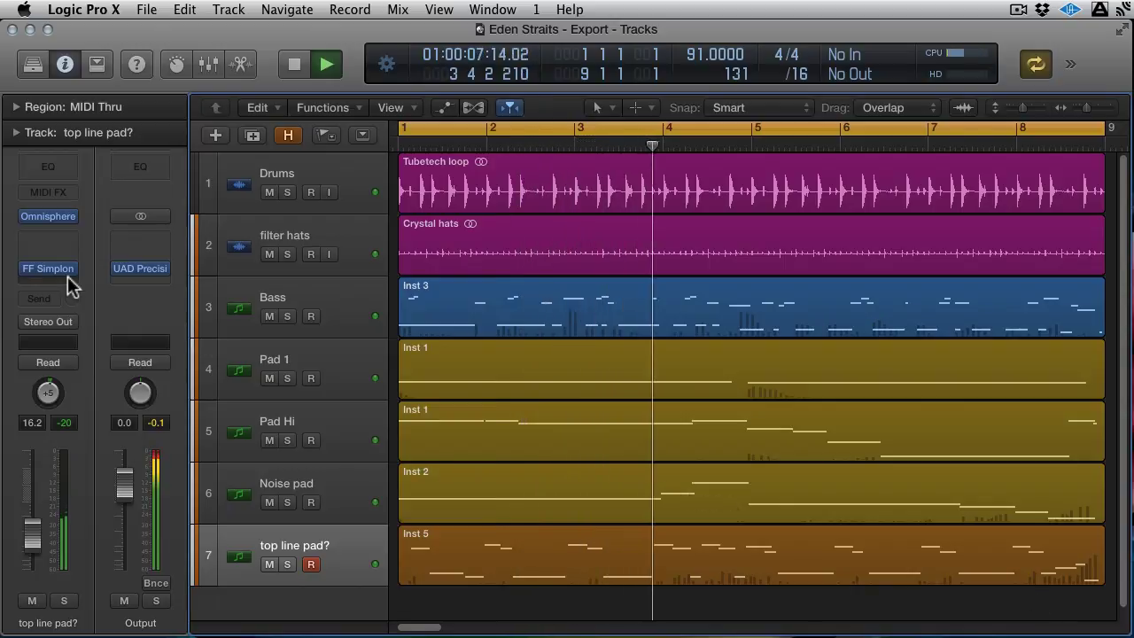
{"action": "left_click", "coordinate": [208, 64]}
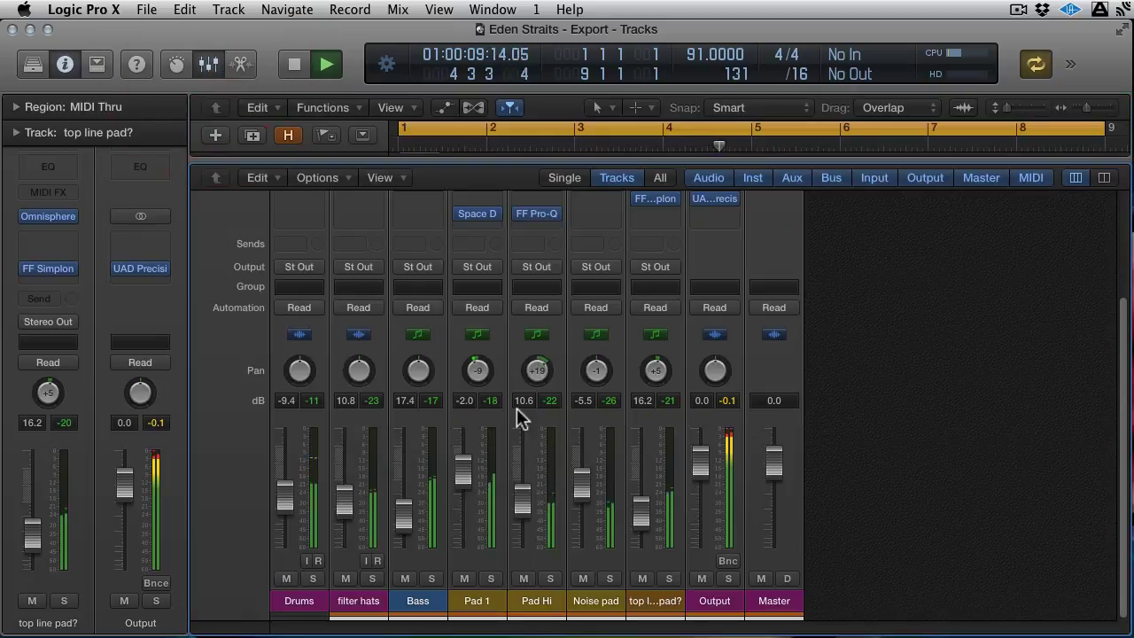
{"action": "scroll", "coordinate": [532, 199], "scroll_direction": "up", "scroll_amount": 3}
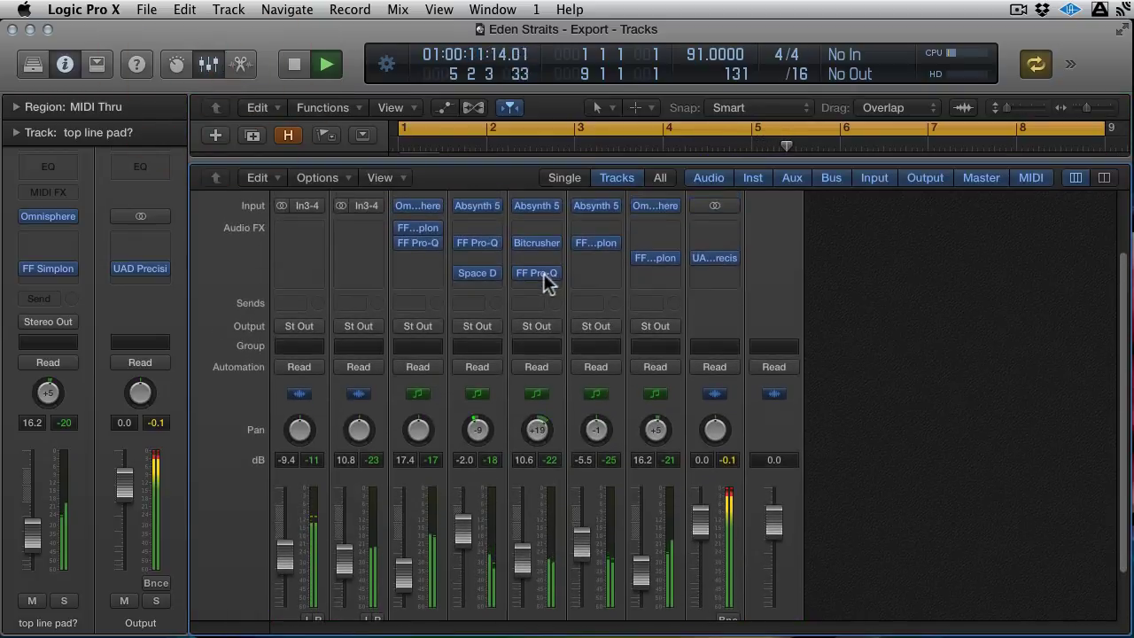
{"action": "left_click", "coordinate": [538, 273]}
{"action": "left_click", "coordinate": [50, 71]}
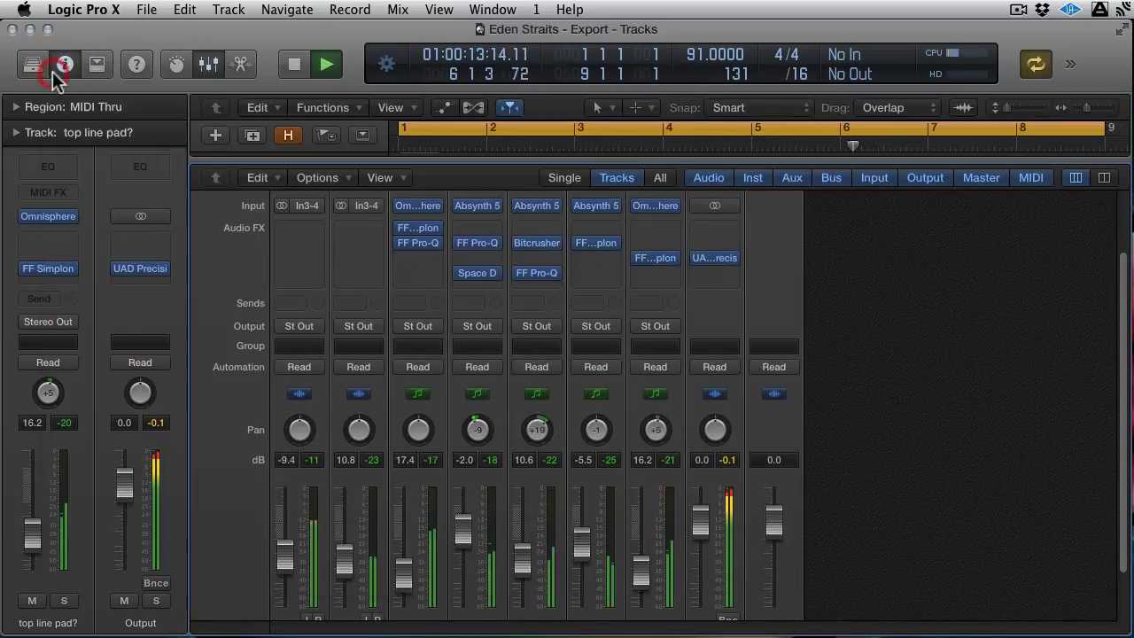
Raise the Noise pad FF Simplon filter cutoff to the top, then stop playback
{"action": "left_click", "coordinate": [597, 251]}
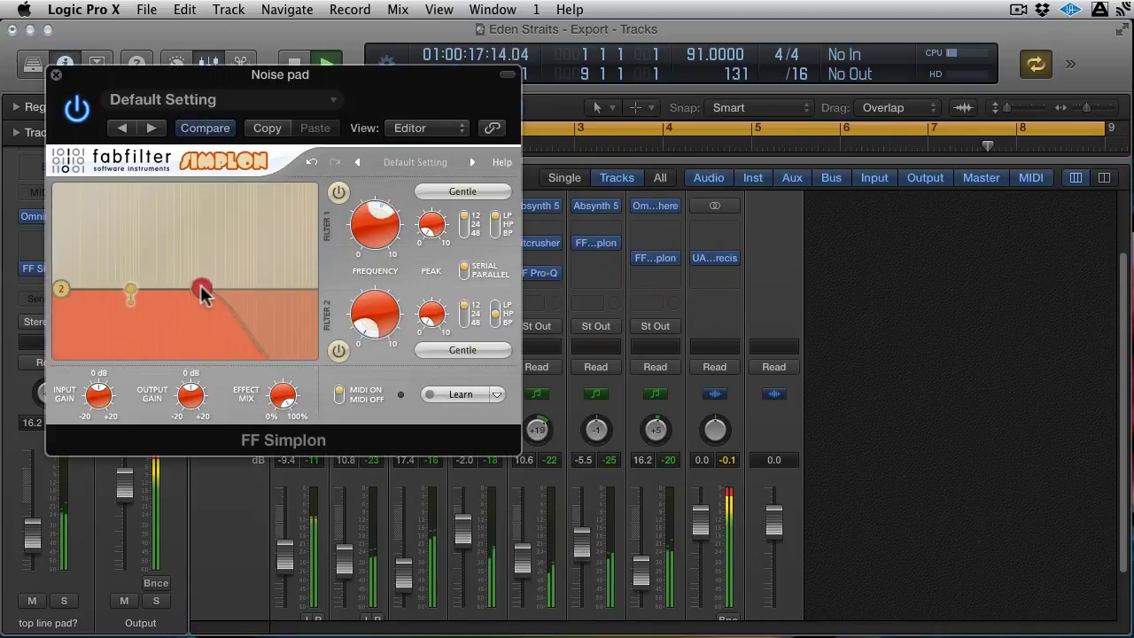
{"action": "left_click_drag", "start_coordinate": [202, 290], "coordinate": [300, 292]}
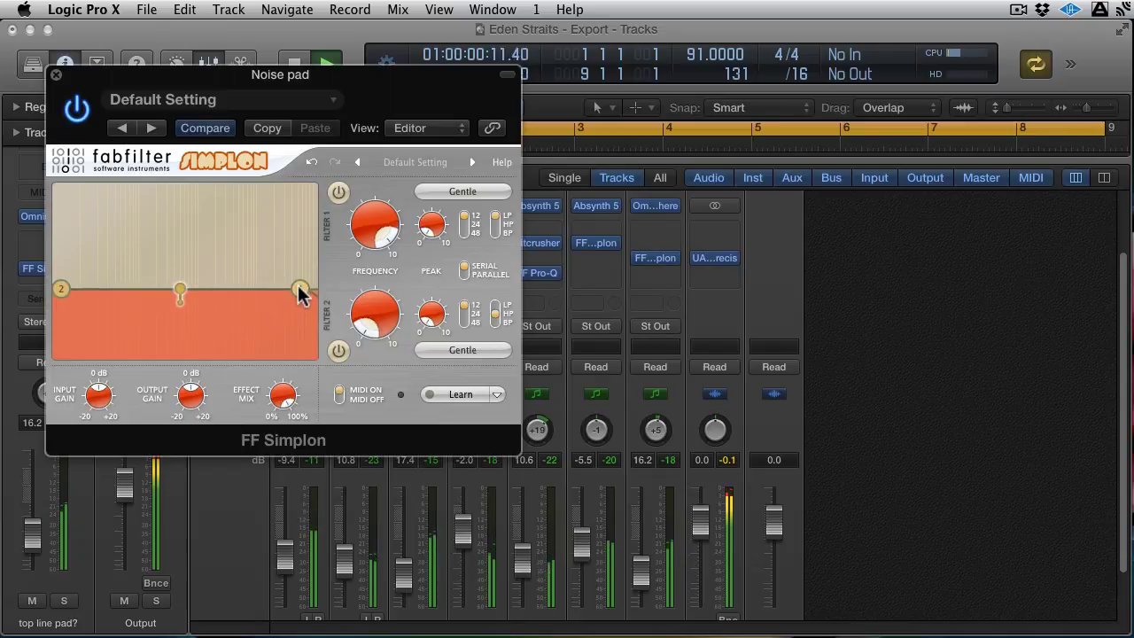
{"action": "left_click", "coordinate": [56, 74]}
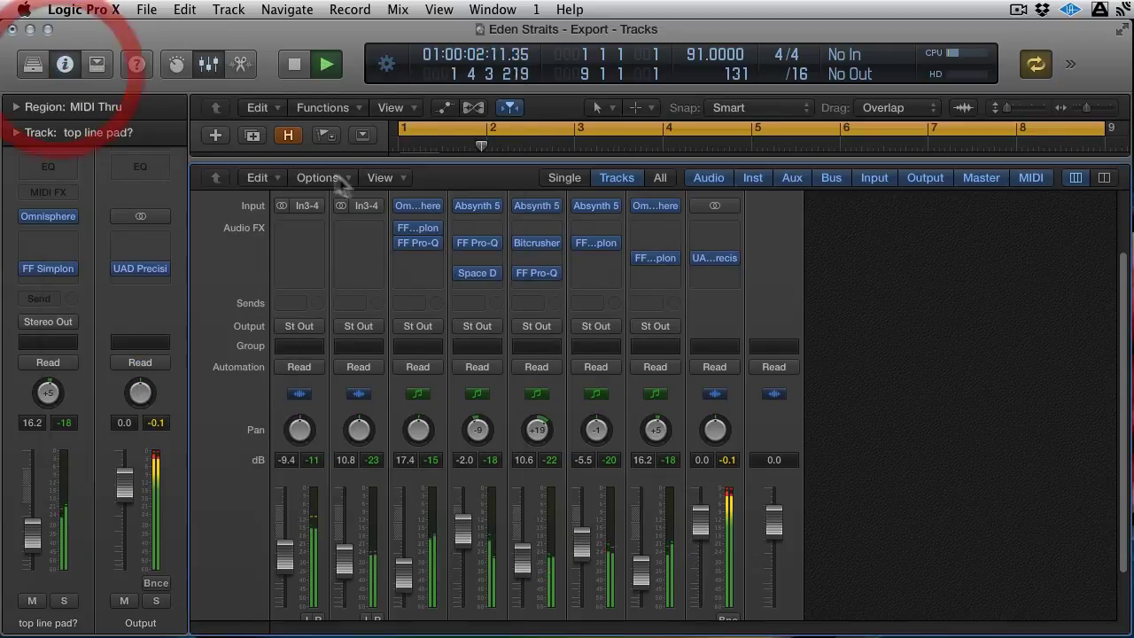
{"action": "key", "text": "space"}
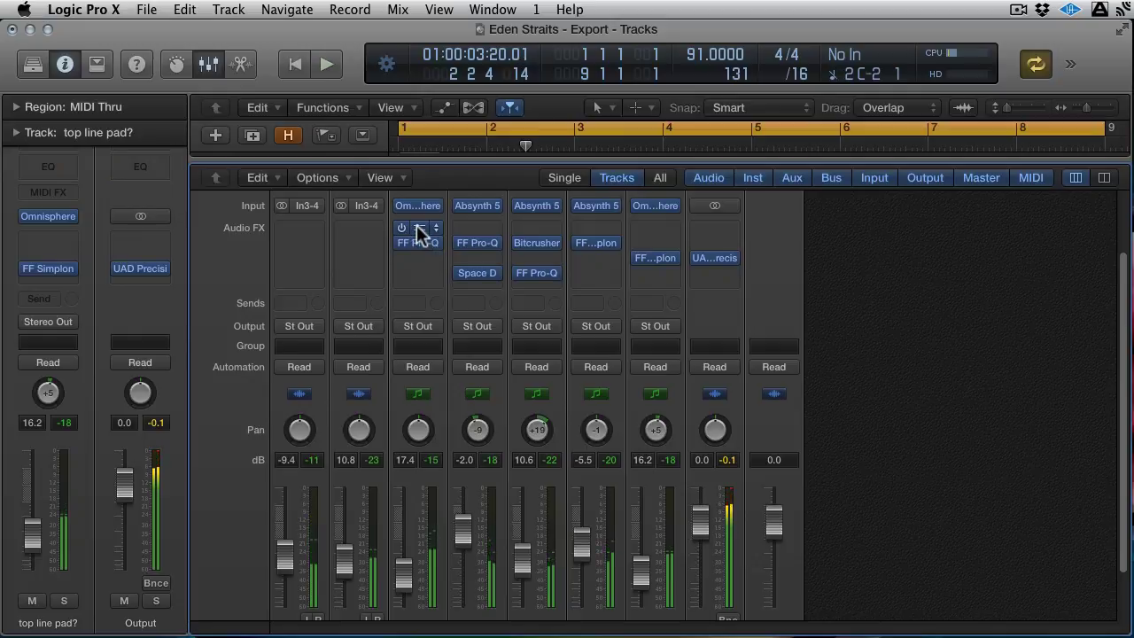
Raise the Bass channel's FF Simplon cutoff and audition it in playback
{"action": "left_click", "coordinate": [420, 230]}
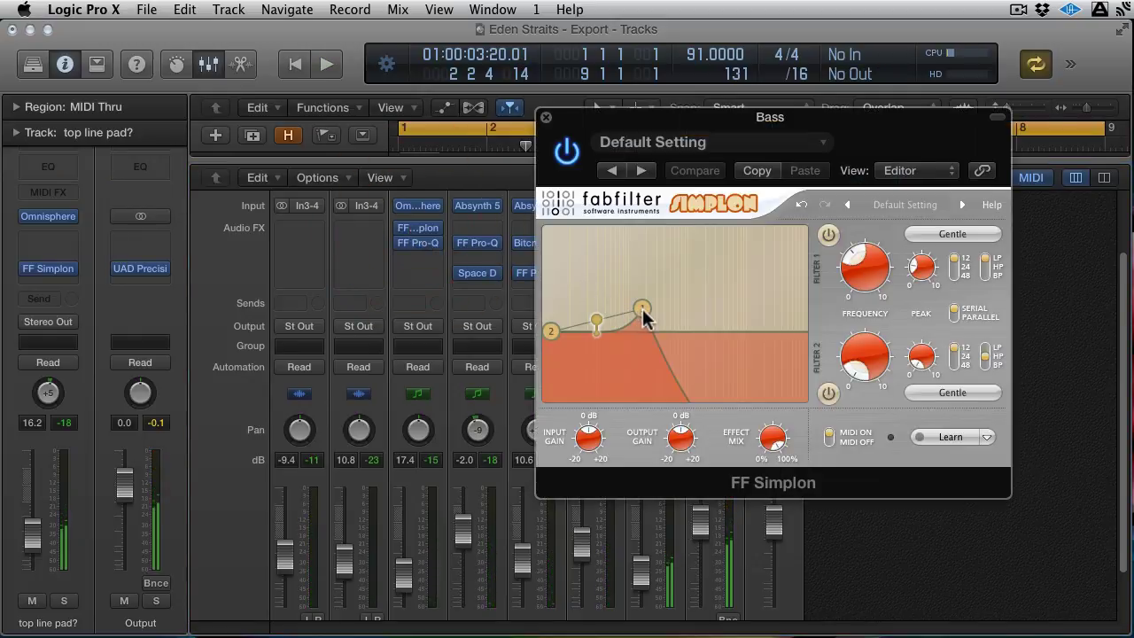
{"action": "mouse_move", "coordinate": [642, 308]}
{"action": "left_mouse_down"}
{"action": "mouse_move", "coordinate": [735, 331]}
{"action": "mouse_move", "coordinate": [786, 328]}
{"action": "mouse_move", "coordinate": [759, 296]}
{"action": "mouse_move", "coordinate": [655, 265]}
{"action": "mouse_move", "coordinate": [743, 253]}
{"action": "mouse_move", "coordinate": [683, 250]}
{"action": "mouse_move", "coordinate": [641, 307]}
{"action": "left_mouse_up"}
{"action": "key", "text": "space"}
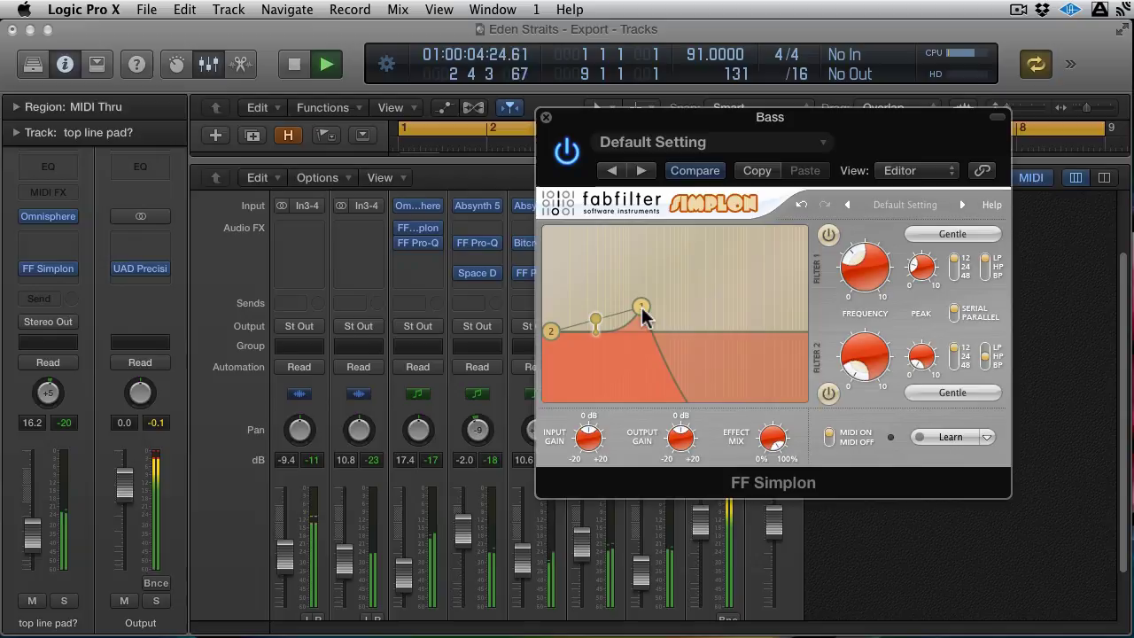
{"action": "key", "text": "space"}
{"action": "left_click", "coordinate": [546, 117]}
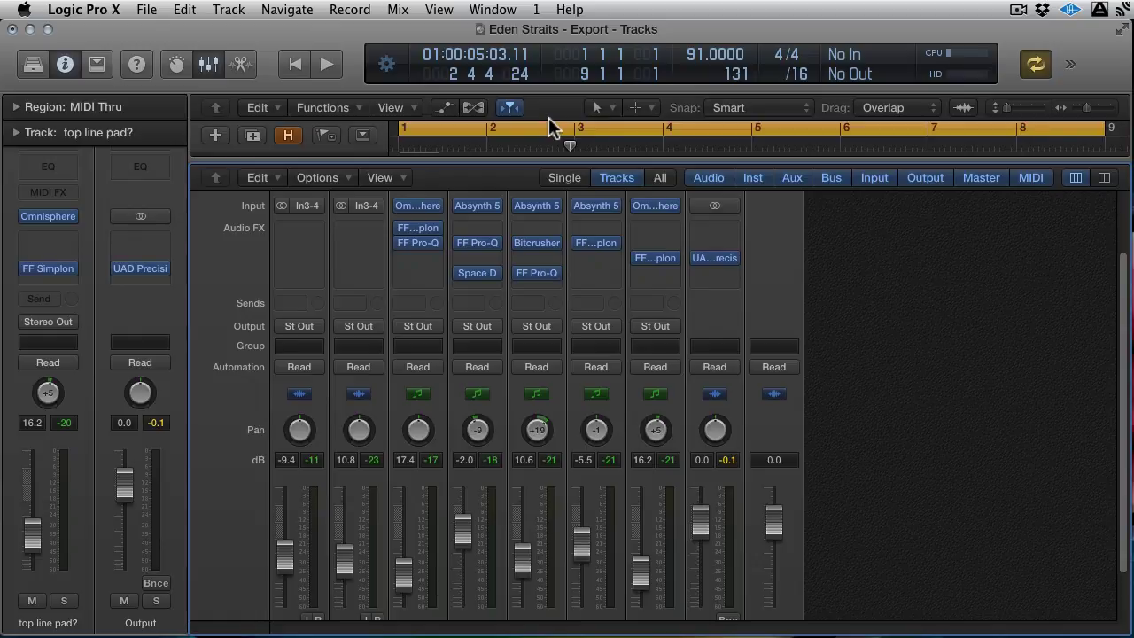
Readjust the Noise pad FF Simplon cutoff and check the Pad 1 FF Pro-Q EQ
{"action": "mouse_move", "coordinate": [537, 274]}
{"action": "left_click", "coordinate": [586, 243]}
{"action": "left_click_drag", "start_coordinate": [342, 274], "coordinate": [309, 289]}
{"action": "left_click", "coordinate": [56, 75]}
{"action": "left_click", "coordinate": [475, 244]}
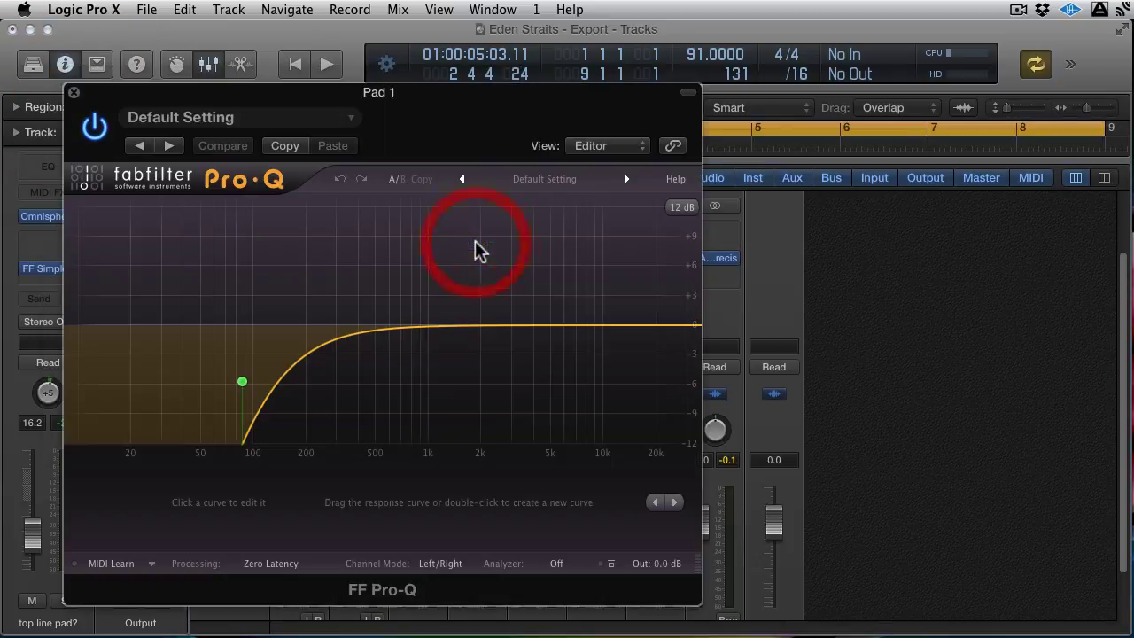
{"action": "left_click", "coordinate": [74, 92]}
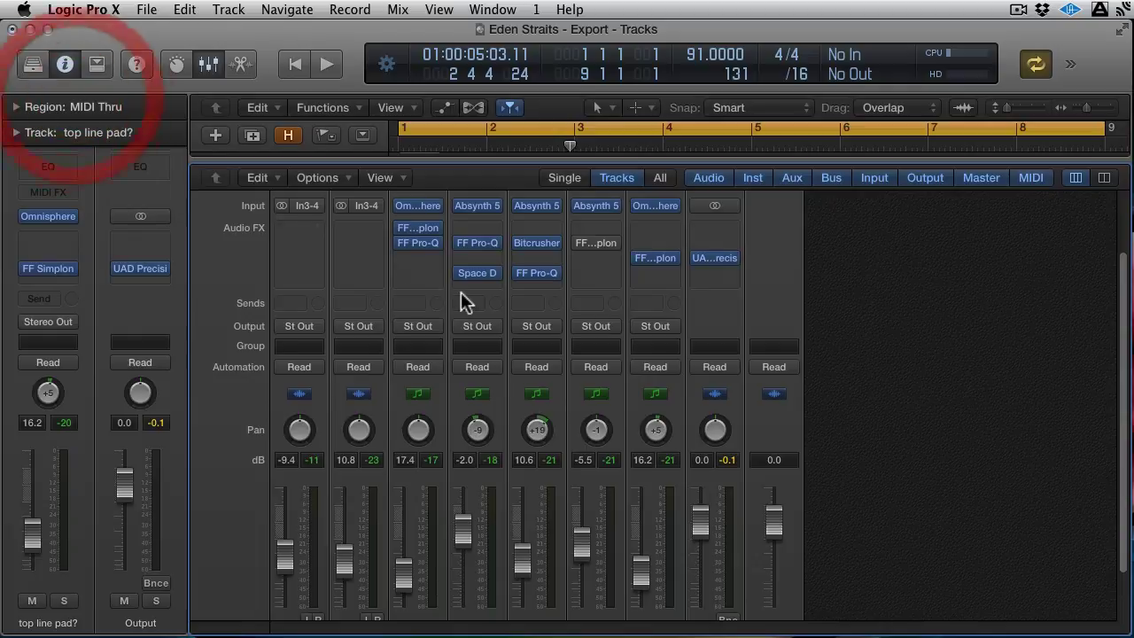
Push the Bass FF Simplon cutoff fully up and check the top line pad? Simplon filter
{"action": "left_click", "coordinate": [425, 250]}
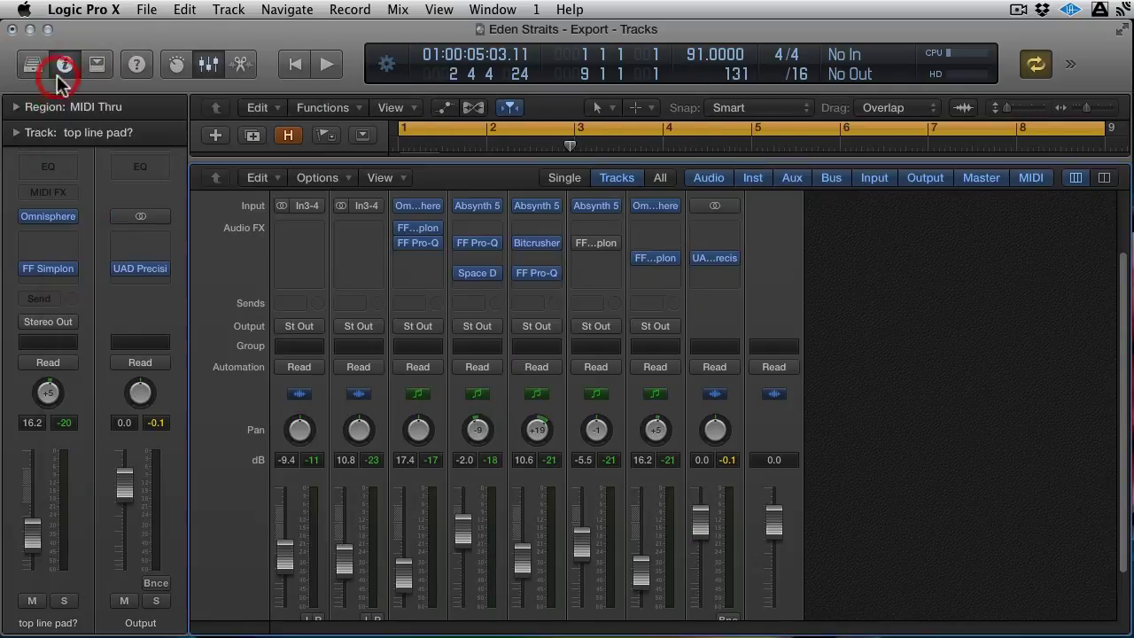
{"action": "left_click", "coordinate": [413, 230]}
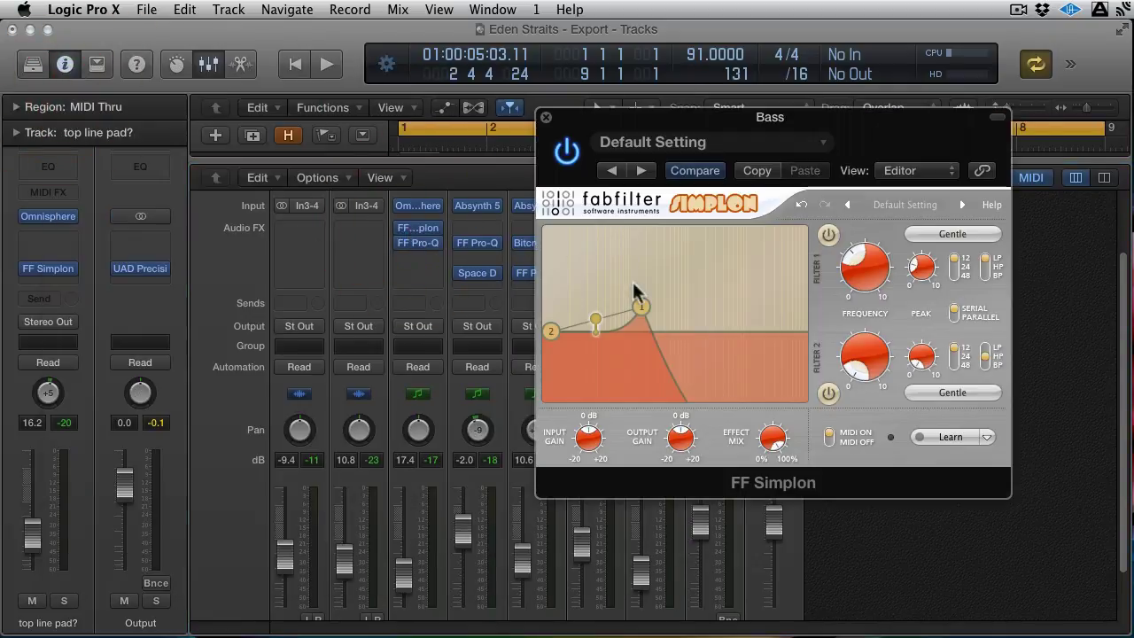
{"action": "left_click_drag", "start_coordinate": [640, 320], "coordinate": [734, 328]}
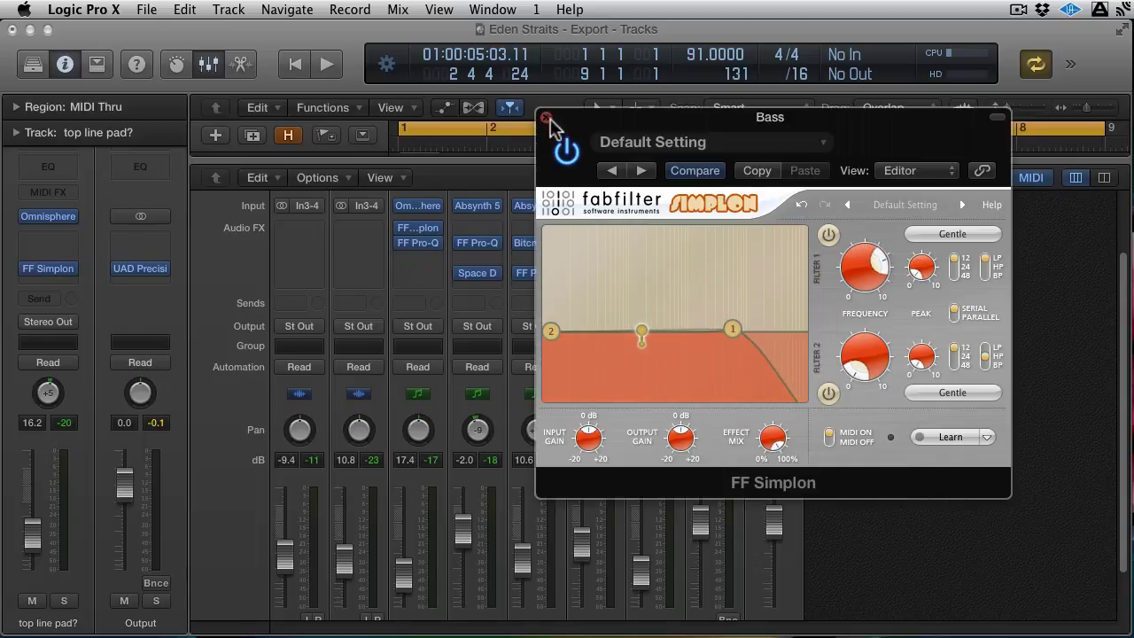
{"action": "left_click", "coordinate": [546, 117]}
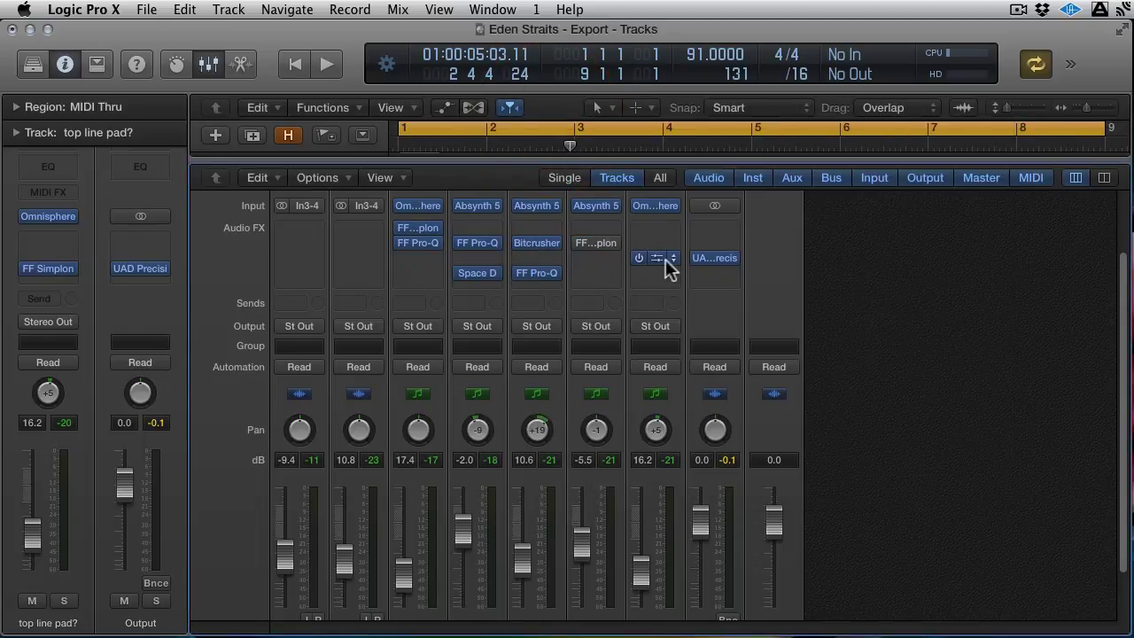
{"action": "left_click", "coordinate": [663, 257]}
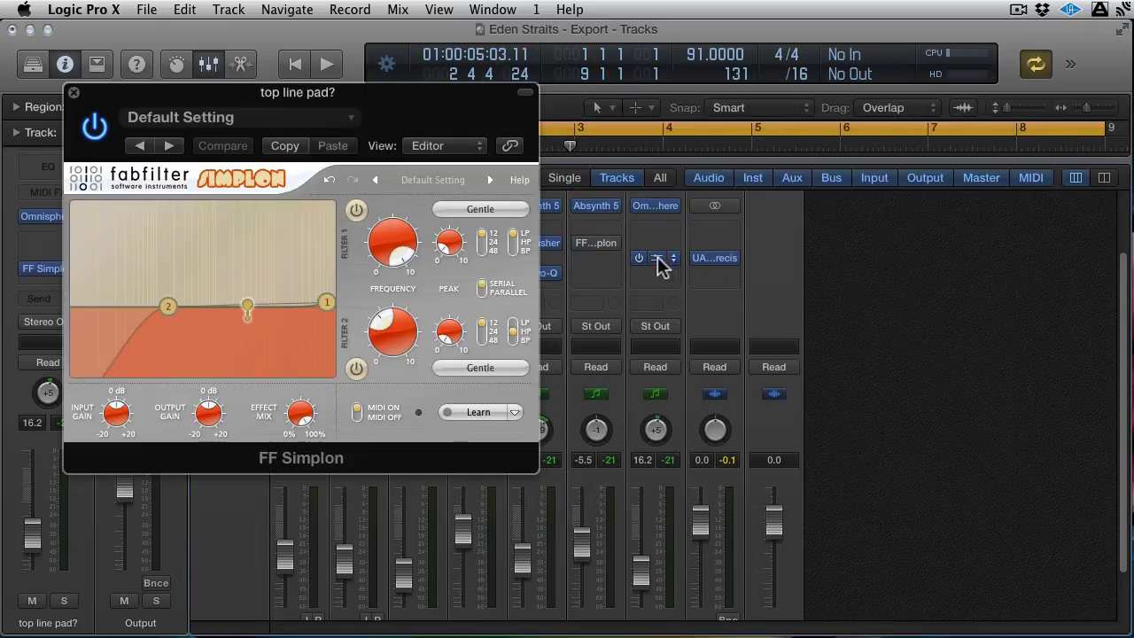
{"action": "left_click", "coordinate": [71, 93]}
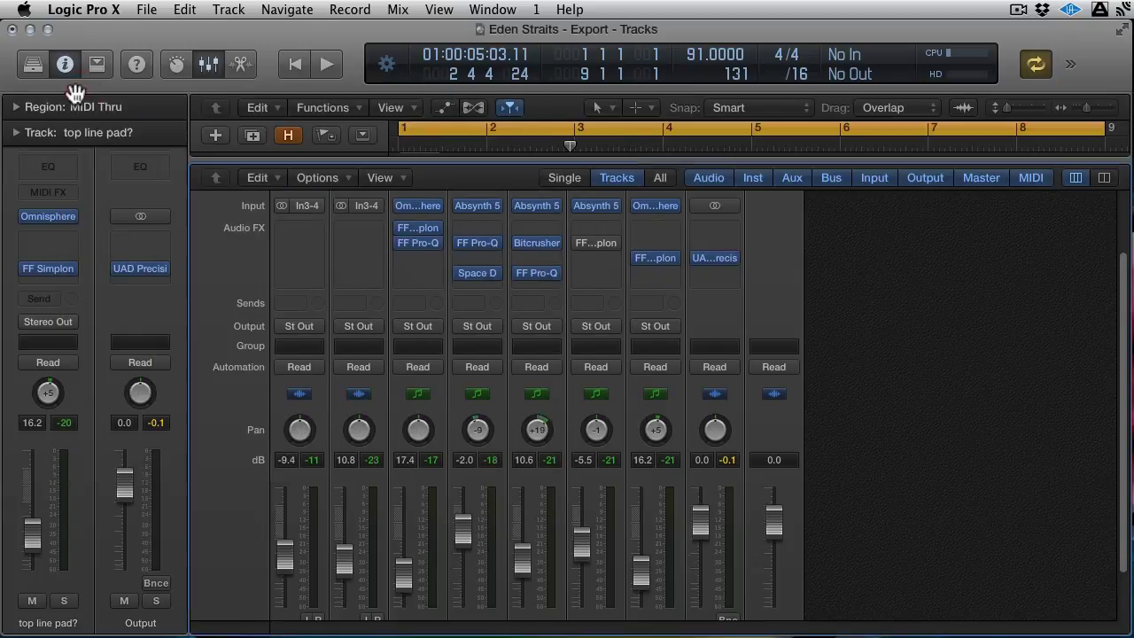
Bypass the Output channel's UAD Precision Limiter and play the song without it
{"action": "left_click", "coordinate": [708, 262]}
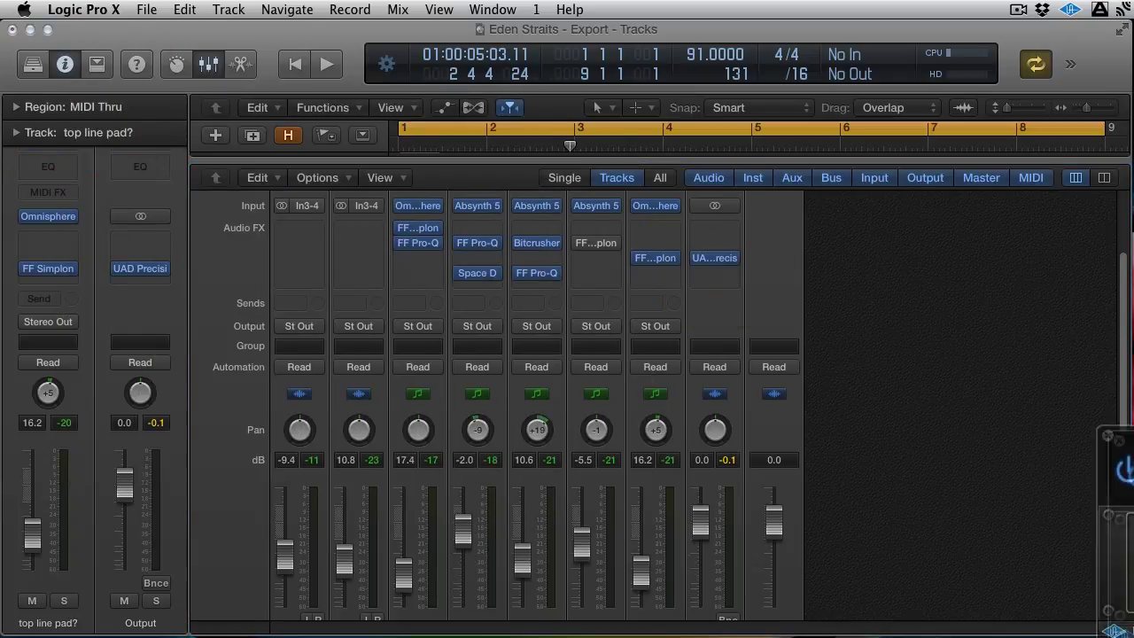
{"action": "left_click_drag", "start_coordinate": [537, 255], "coordinate": [508, 293]}
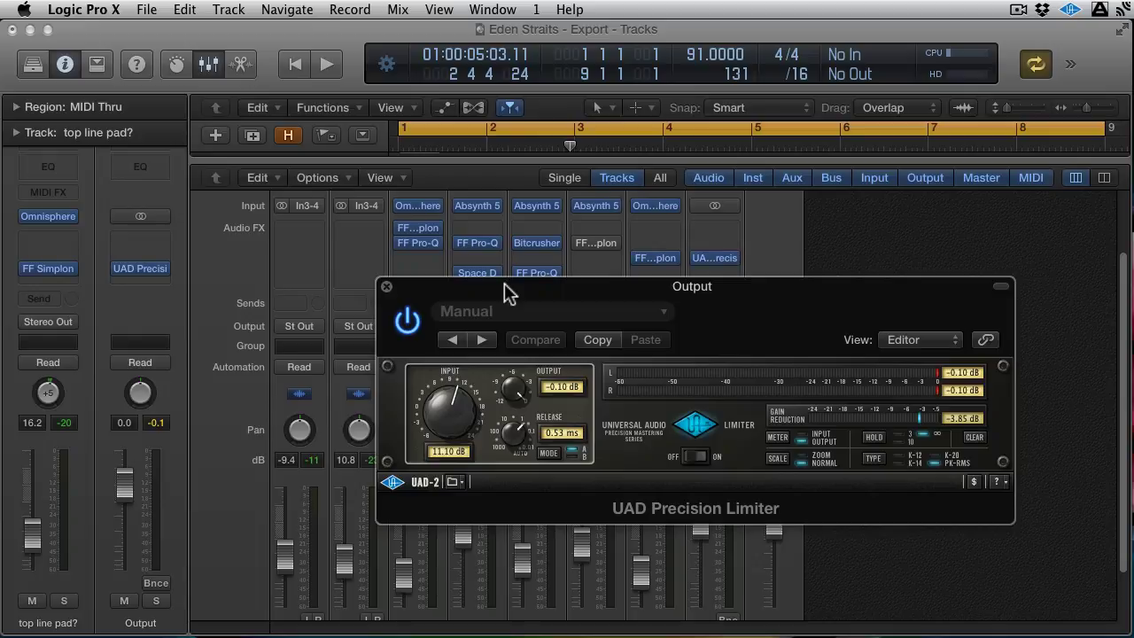
{"action": "left_click", "coordinate": [407, 320]}
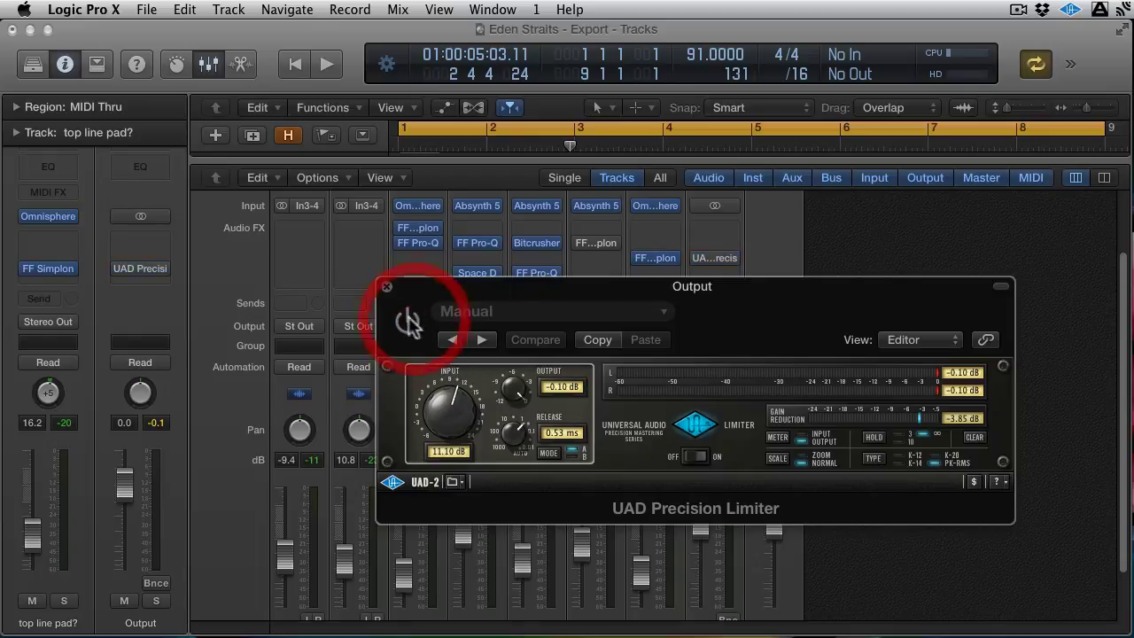
{"action": "key", "text": "space"}
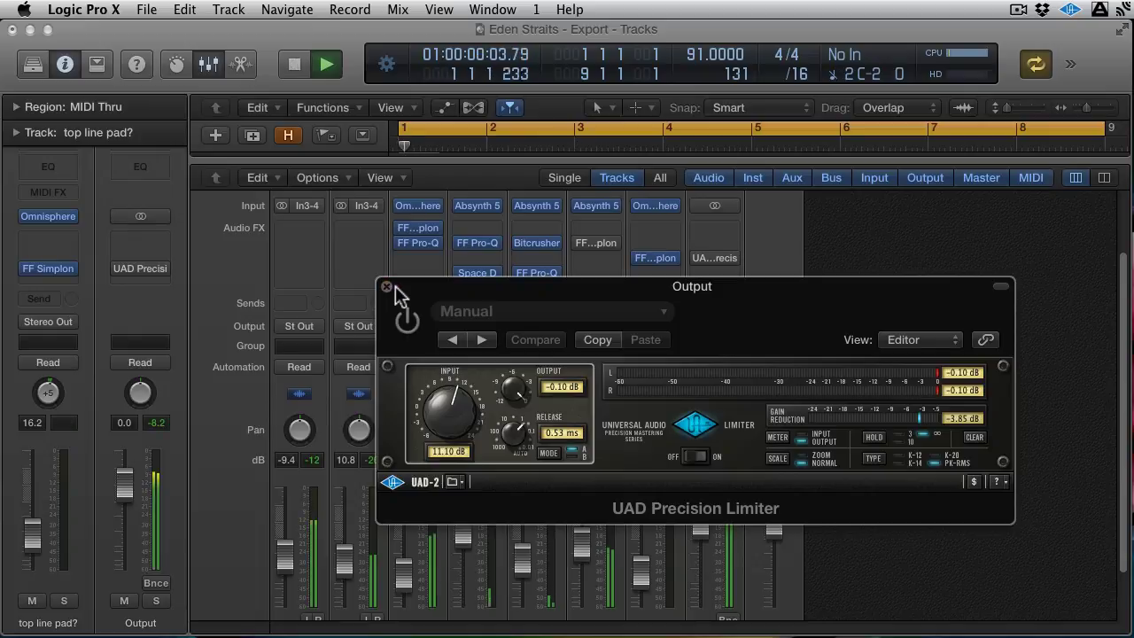
{"action": "left_click_drag", "start_coordinate": [447, 290], "coordinate": [333, 182]}
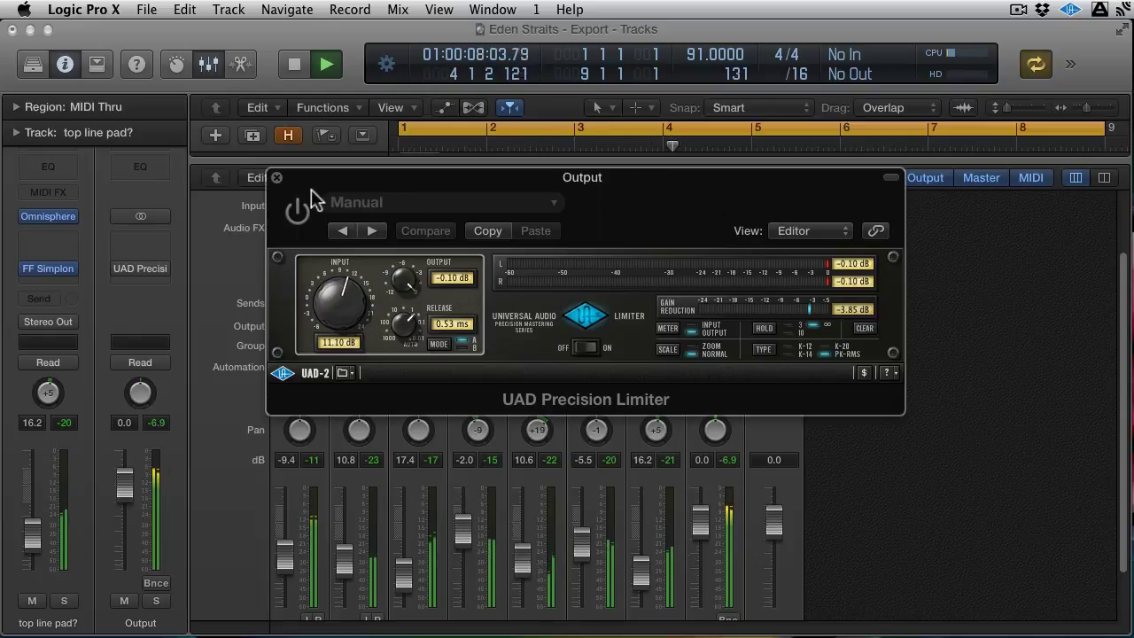
Close the limiter and restart playback, soloing Drums, filter hats and Bass
{"action": "left_click", "coordinate": [277, 177]}
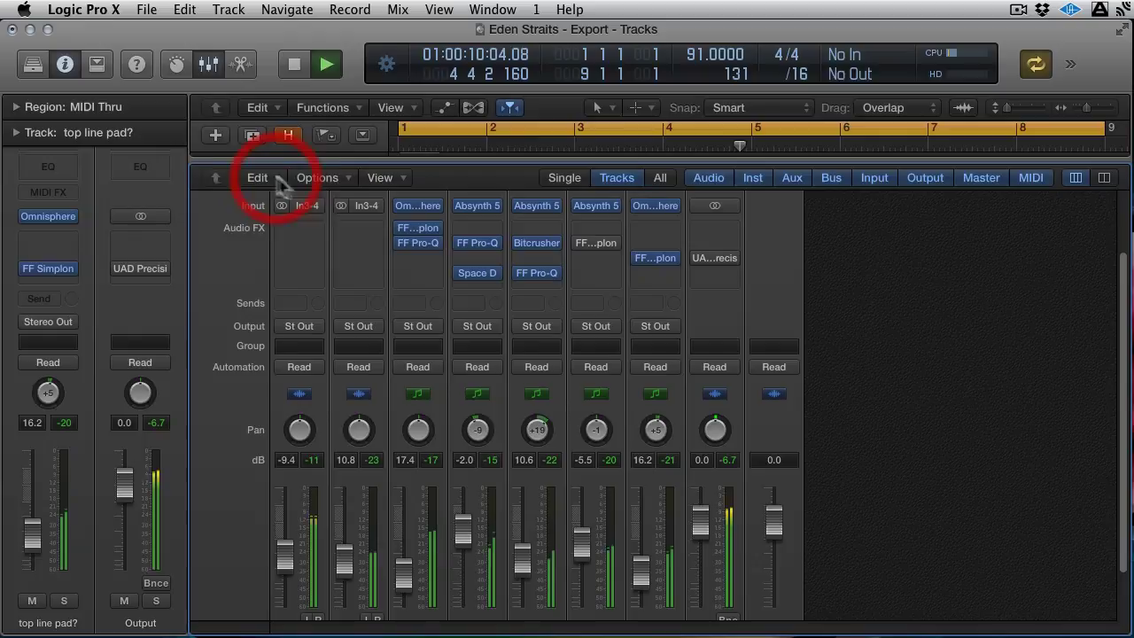
{"action": "key", "text": "space"}
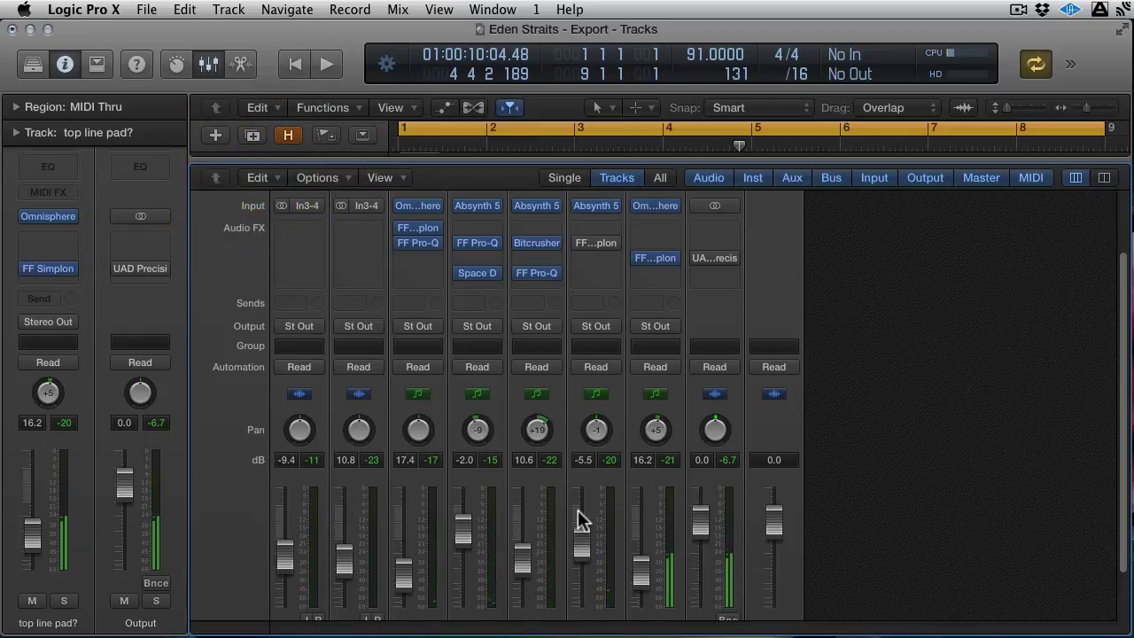
{"action": "scroll", "coordinate": [580, 521], "scroll_direction": "down", "scroll_amount": 1}
{"action": "scroll", "coordinate": [580, 521], "scroll_direction": "down", "scroll_amount": 3}
{"action": "left_click", "coordinate": [313, 597]}
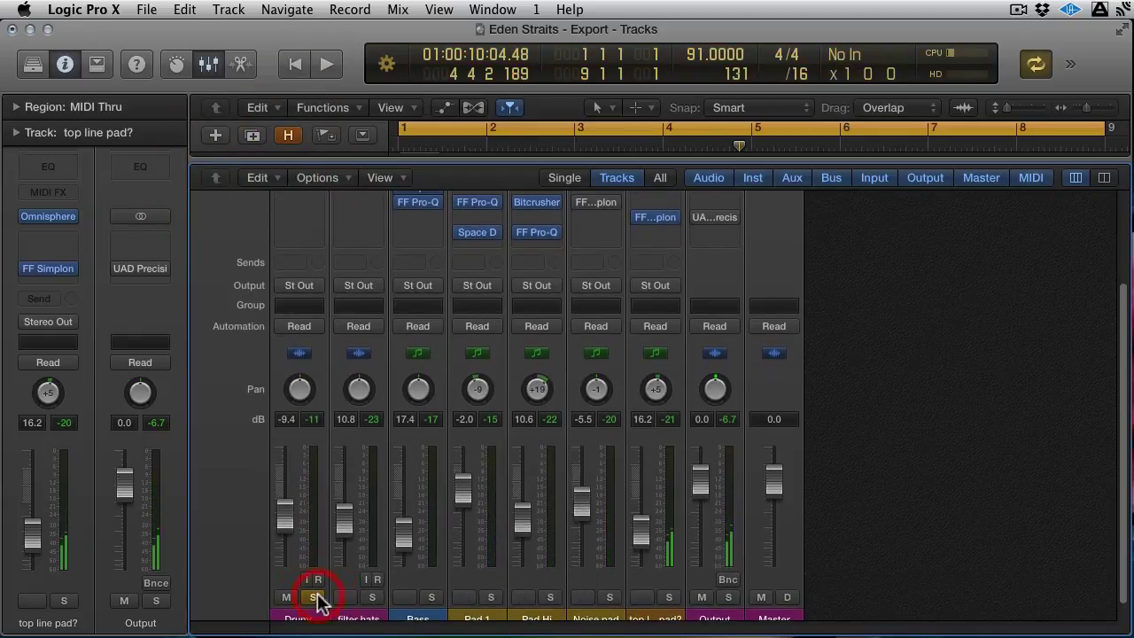
{"action": "key", "text": "space"}
{"action": "left_click", "coordinate": [373, 598]}
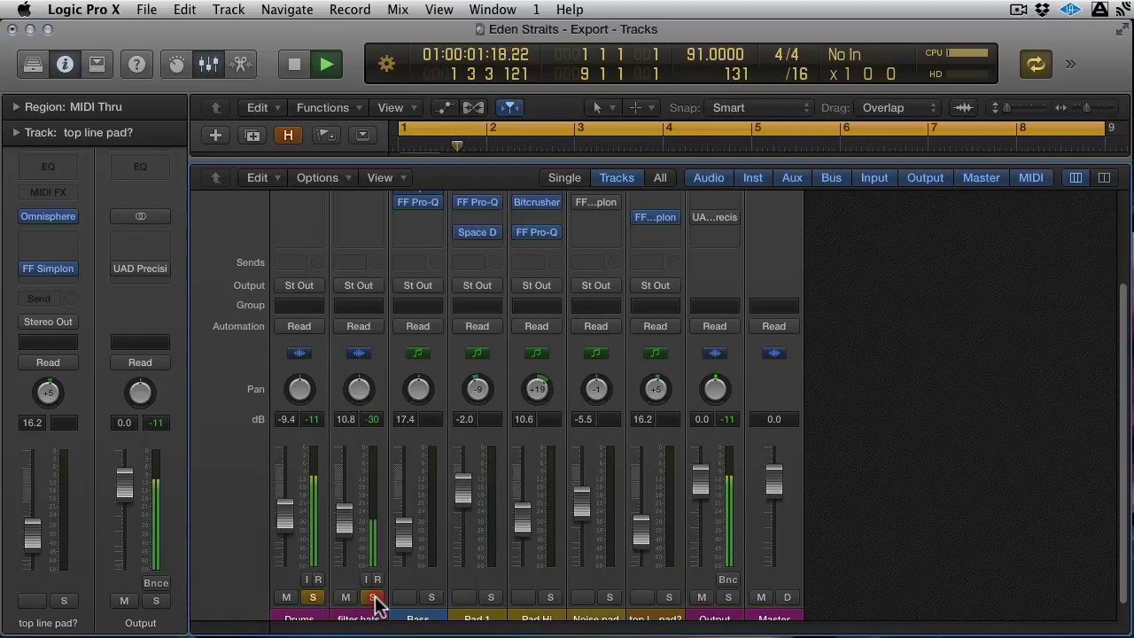
{"action": "scroll", "coordinate": [441, 446], "scroll_direction": "up", "scroll_amount": 2}
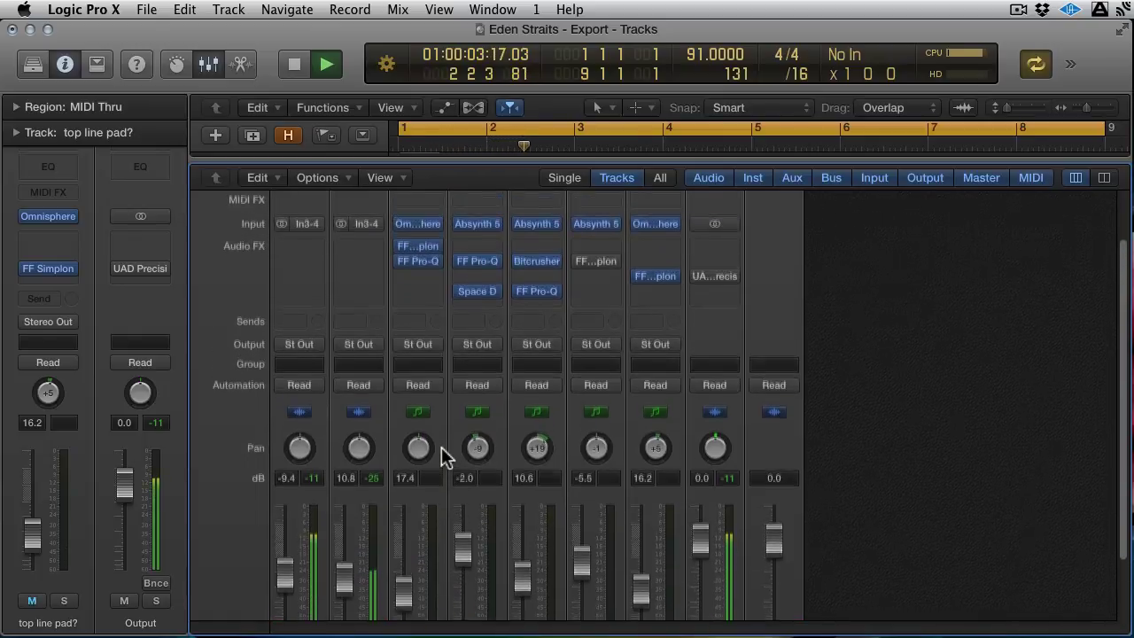
{"action": "scroll", "coordinate": [442, 447], "scroll_direction": "down", "scroll_amount": 3}
{"action": "left_click", "coordinate": [431, 588]}
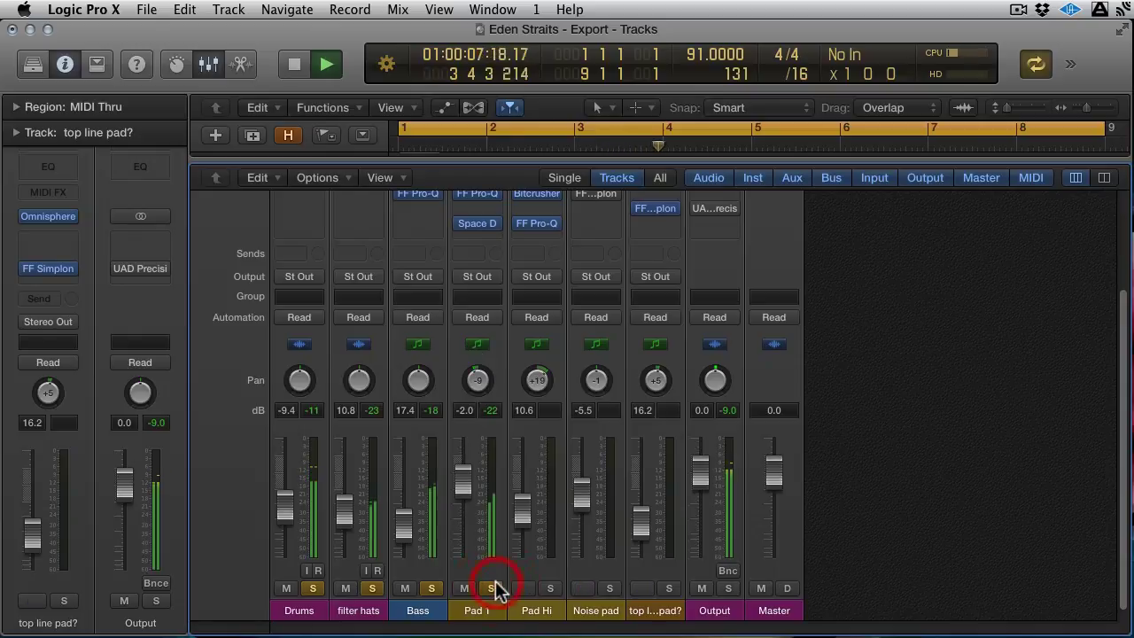
Add Pad 1, Pad Hi, Noise pad and top line pad? to the solo
{"action": "left_click", "coordinate": [492, 588]}
{"action": "scroll", "coordinate": [501, 323], "scroll_direction": "down", "scroll_amount": 1}
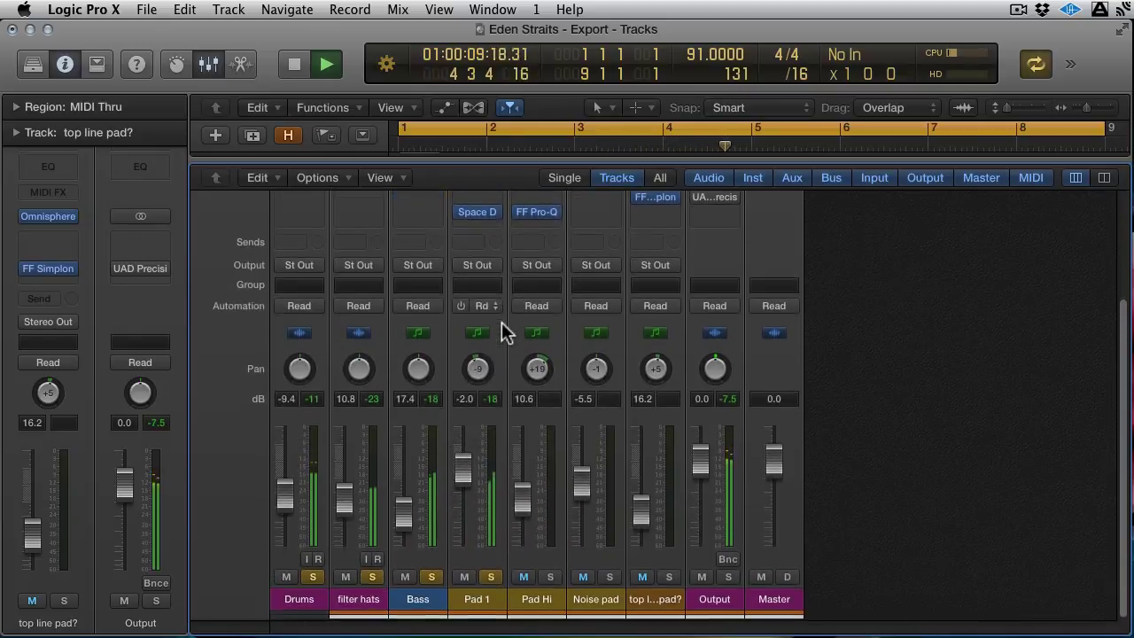
{"action": "left_click", "coordinate": [550, 577]}
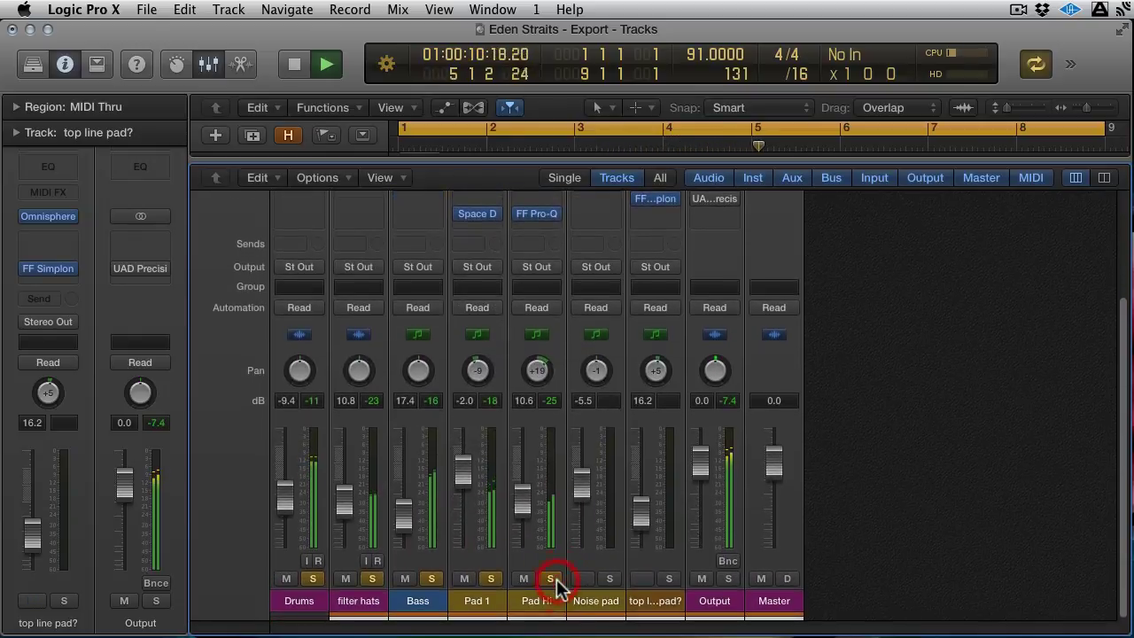
{"action": "left_click", "coordinate": [606, 580]}
{"action": "scroll", "coordinate": [615, 514], "scroll_direction": "up", "scroll_amount": 3}
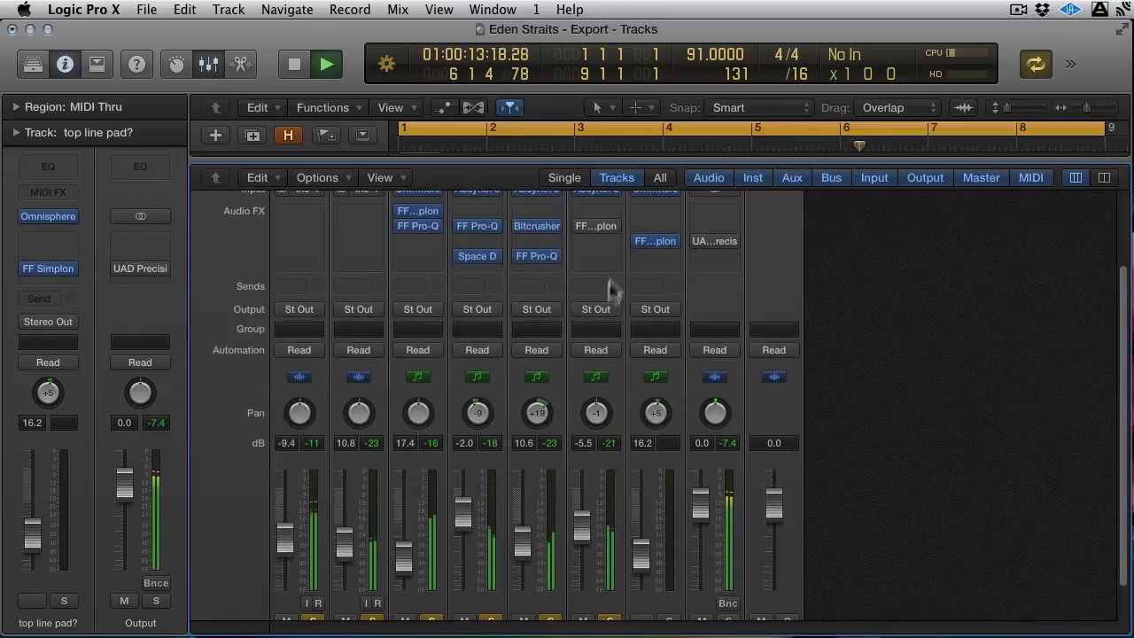
{"action": "left_click_drag", "start_coordinate": [588, 536], "coordinate": [583, 524]}
{"action": "scroll", "coordinate": [583, 518], "scroll_direction": "down", "scroll_amount": 2}
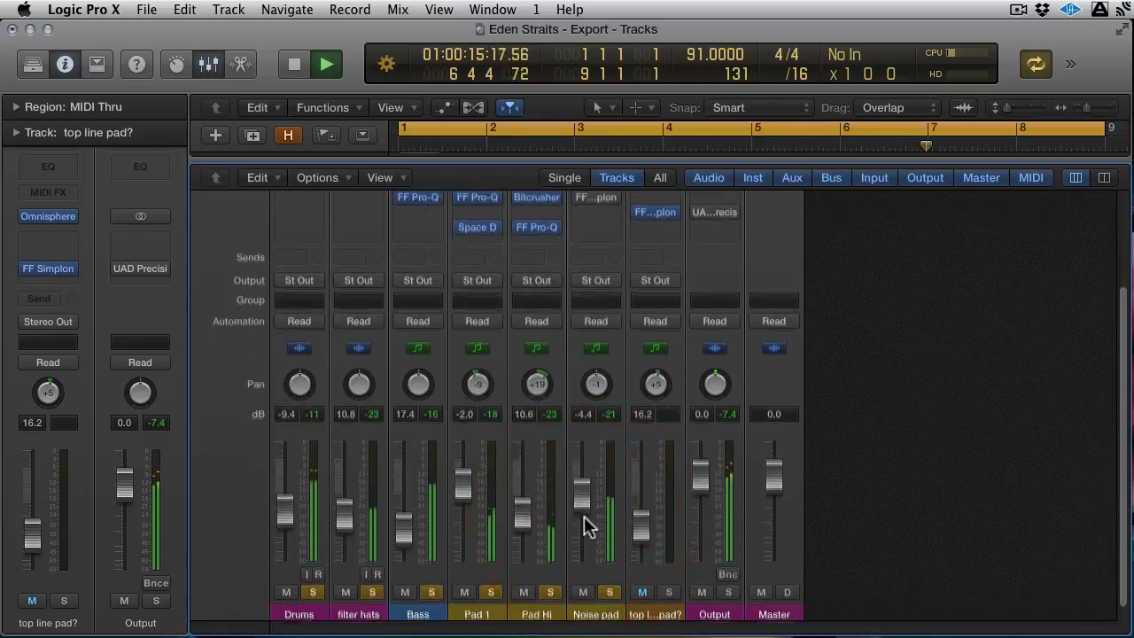
{"action": "left_click", "coordinate": [669, 590]}
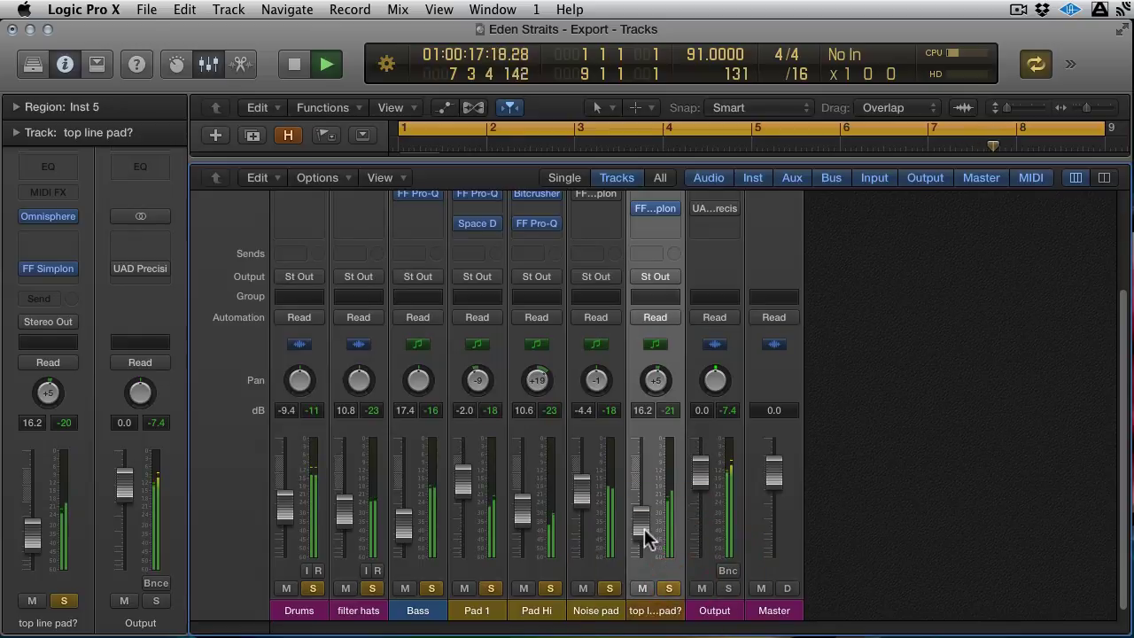
Solo only the Noise pad and raise its fader to about -3.8 dB
{"action": "left_click_drag", "start_coordinate": [609, 588], "coordinate": [322, 595]}
{"action": "left_click", "coordinate": [608, 591]}
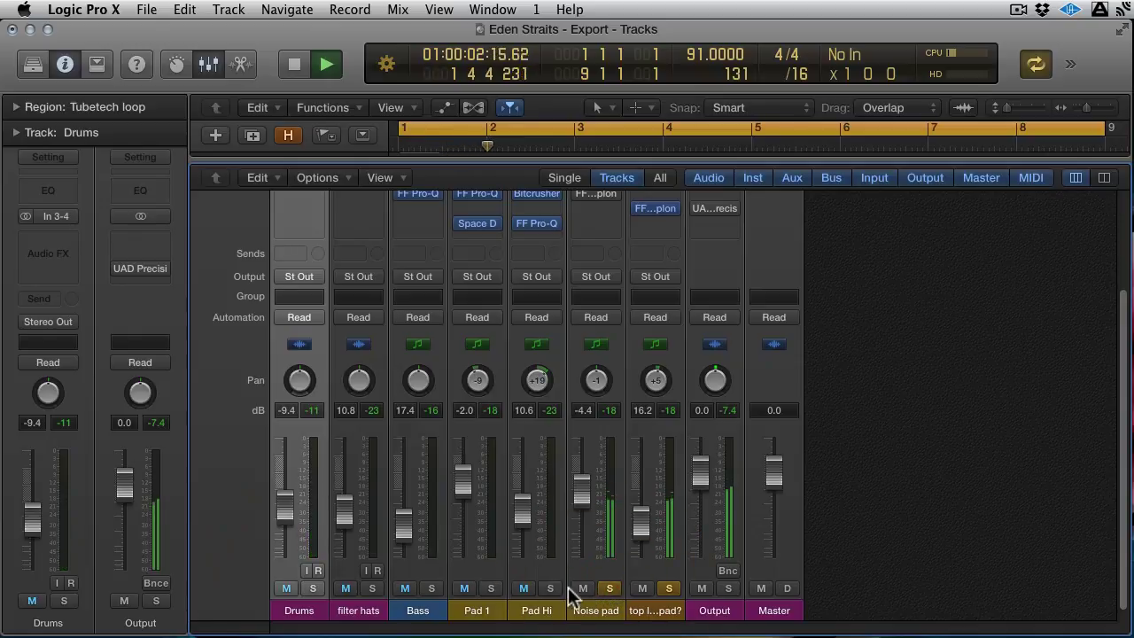
{"action": "left_click", "coordinate": [669, 589]}
{"action": "left_click_drag", "start_coordinate": [595, 519], "coordinate": [590, 496]}
Stop playback, clear the mutes, unsolo Noise pad and close the mixer
{"action": "key", "text": "space"}
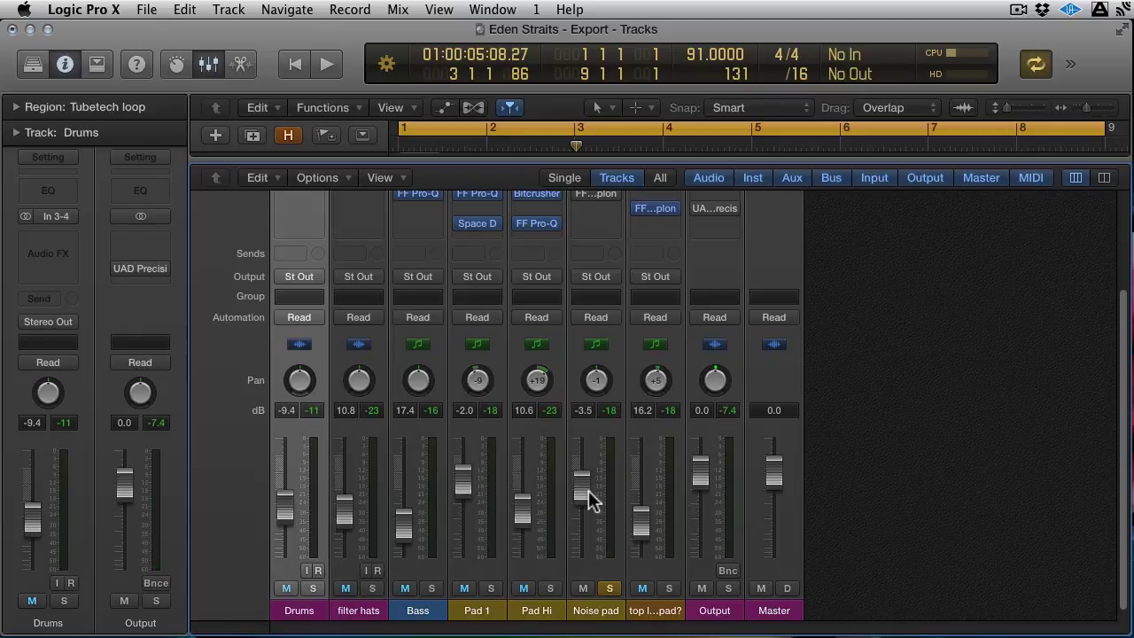
{"action": "key", "text": "ctrl+alt+super+m"}
{"action": "key", "text": "ctrl+alt+super+m"}
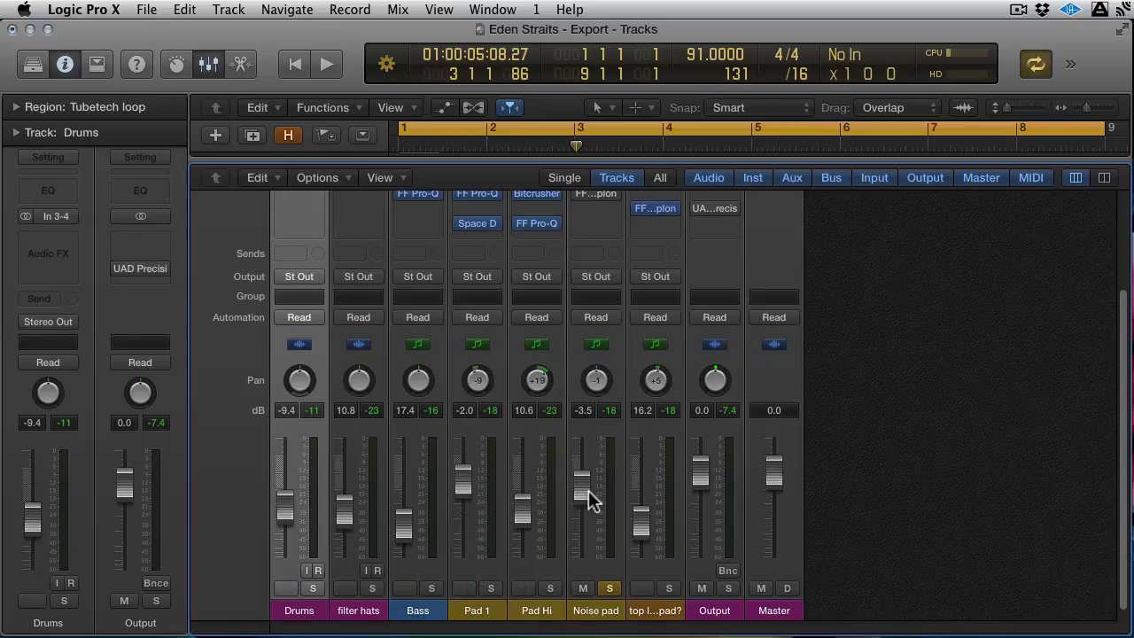
{"action": "left_click", "coordinate": [610, 589]}
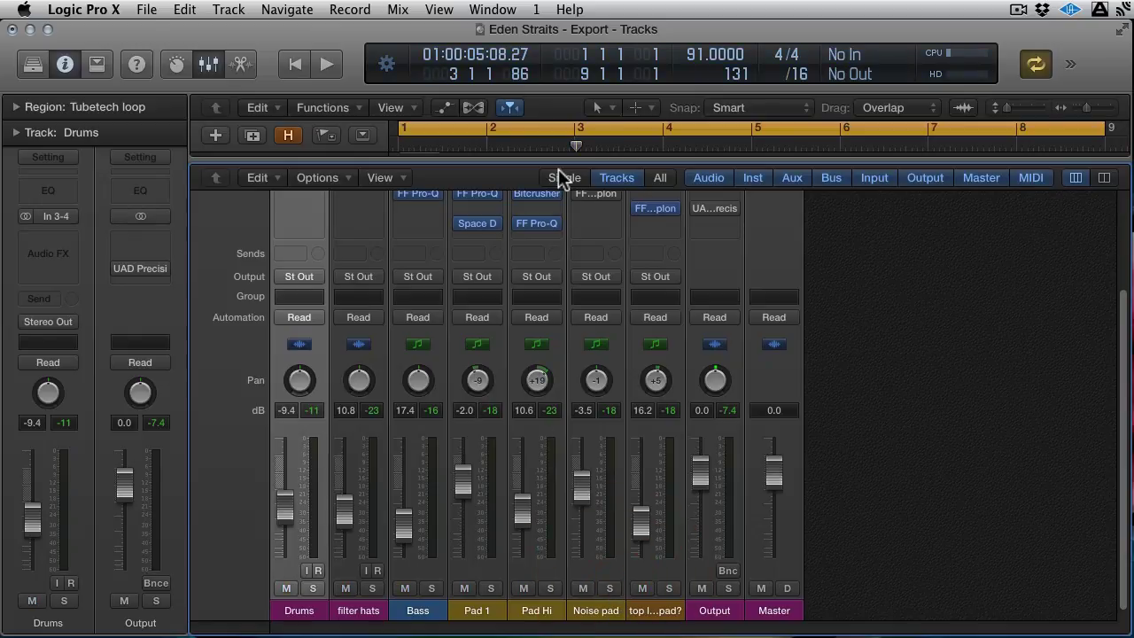
{"action": "key", "text": "x"}
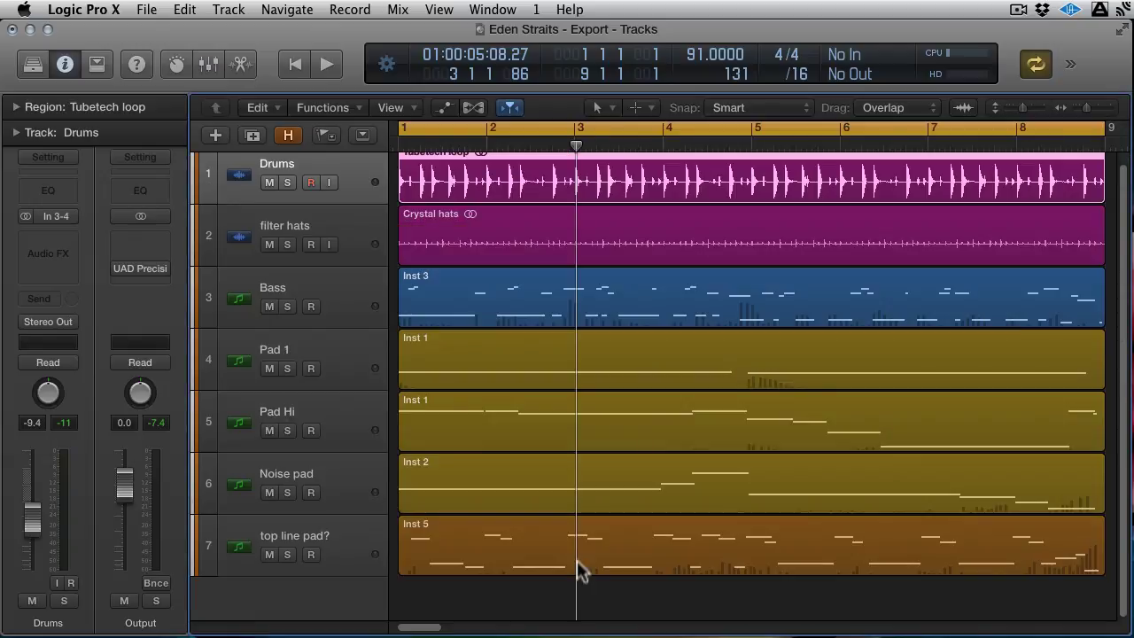
Select all regions and open File > Export > All Tracks as Audio Files
{"action": "scroll", "coordinate": [543, 401], "scroll_direction": "up", "scroll_amount": 1}
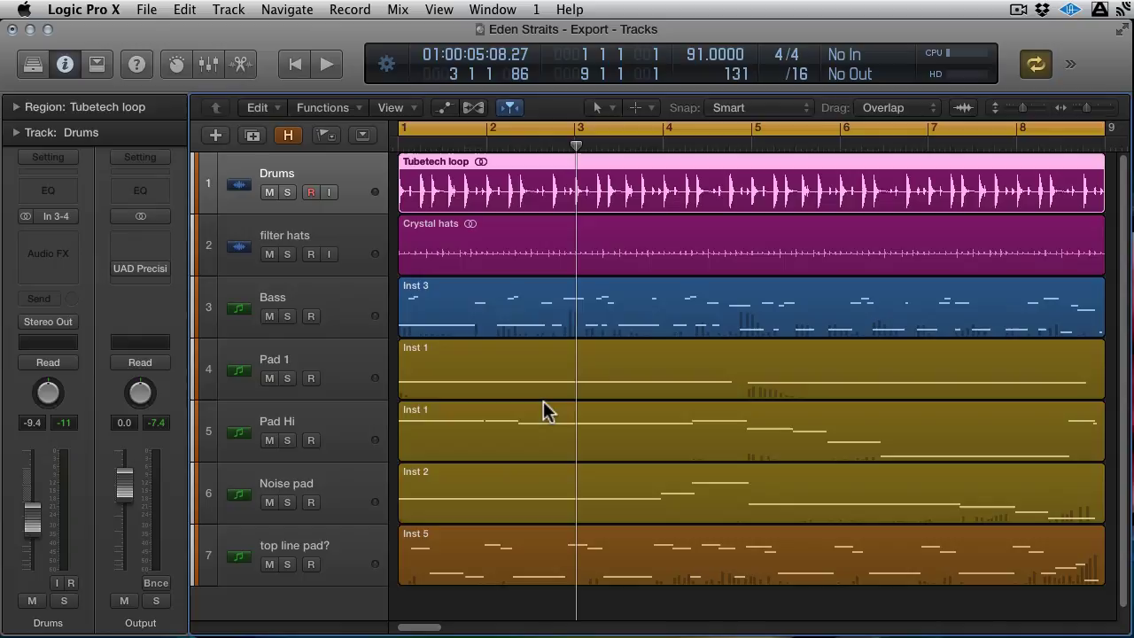
{"action": "key", "text": "super+a"}
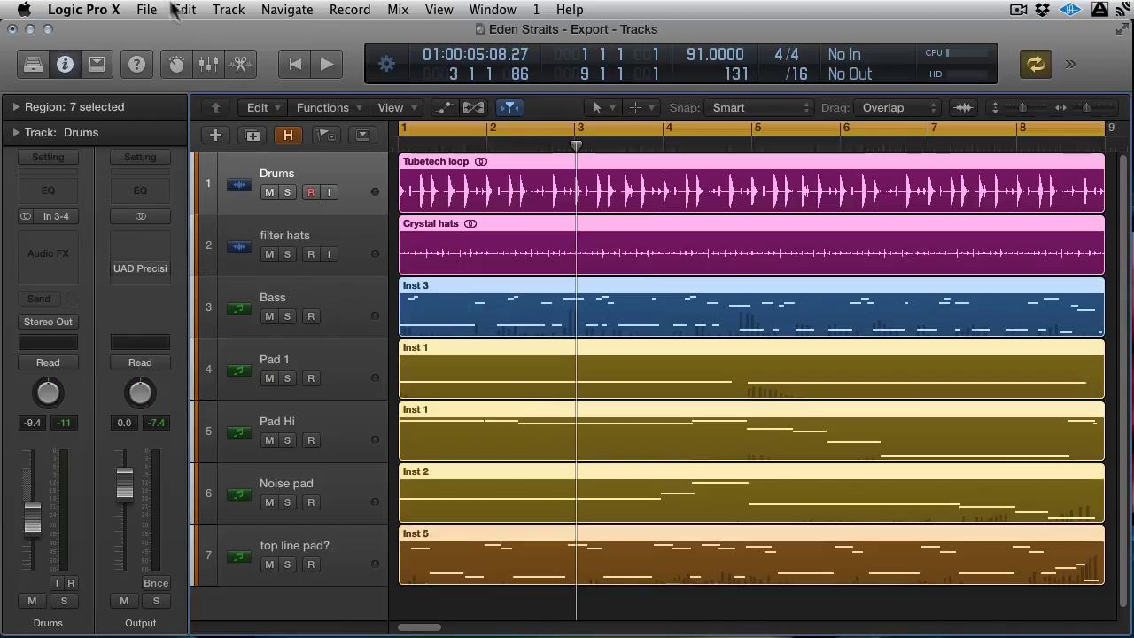
{"action": "left_click_drag", "start_coordinate": [148, 10], "coordinate": [484, 487]}
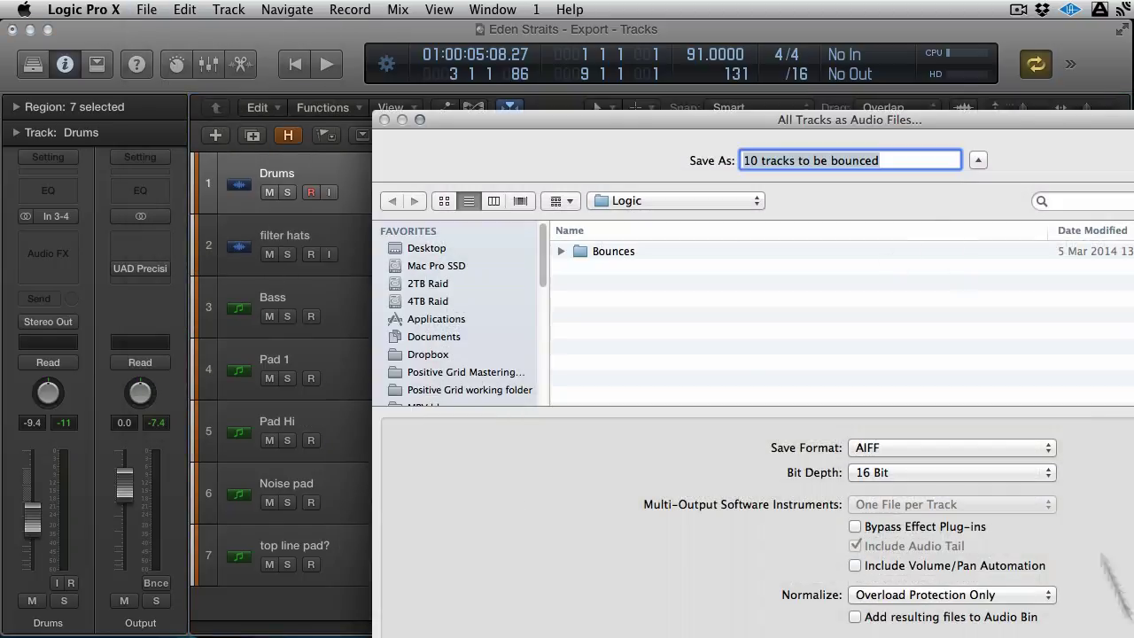
Set the export destination to the untitled folder on the Desktop
{"action": "left_click", "coordinate": [978, 160]}
{"action": "left_click_drag", "start_coordinate": [915, 115], "coordinate": [614, 127]}
{"action": "left_click_drag", "start_coordinate": [597, 185], "coordinate": [559, 268]}
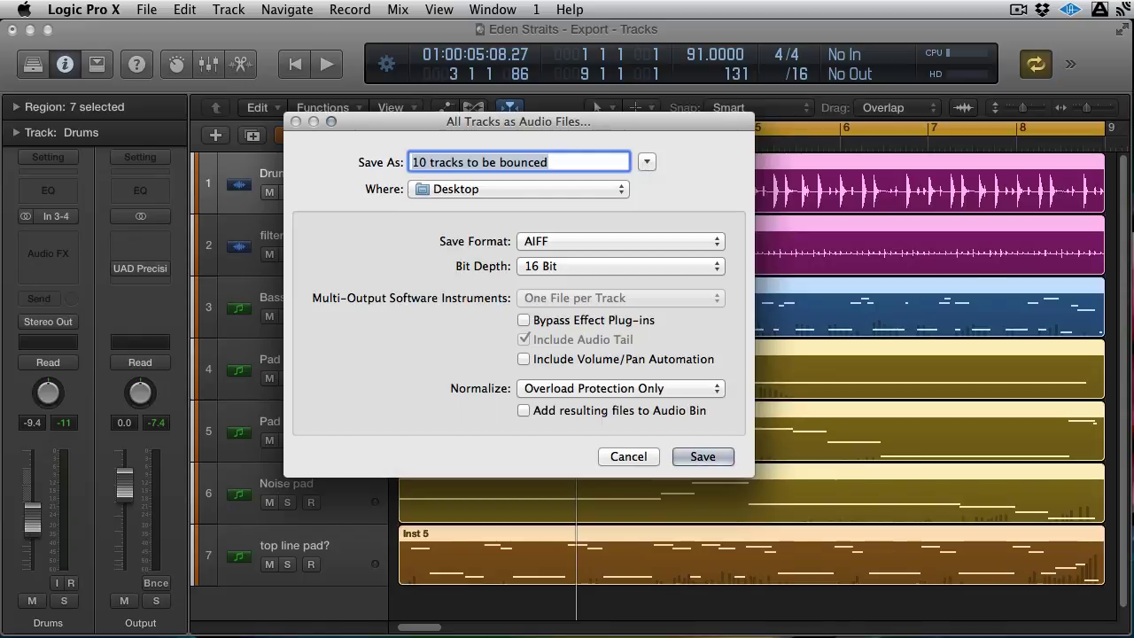
{"action": "left_click", "coordinate": [647, 161]}
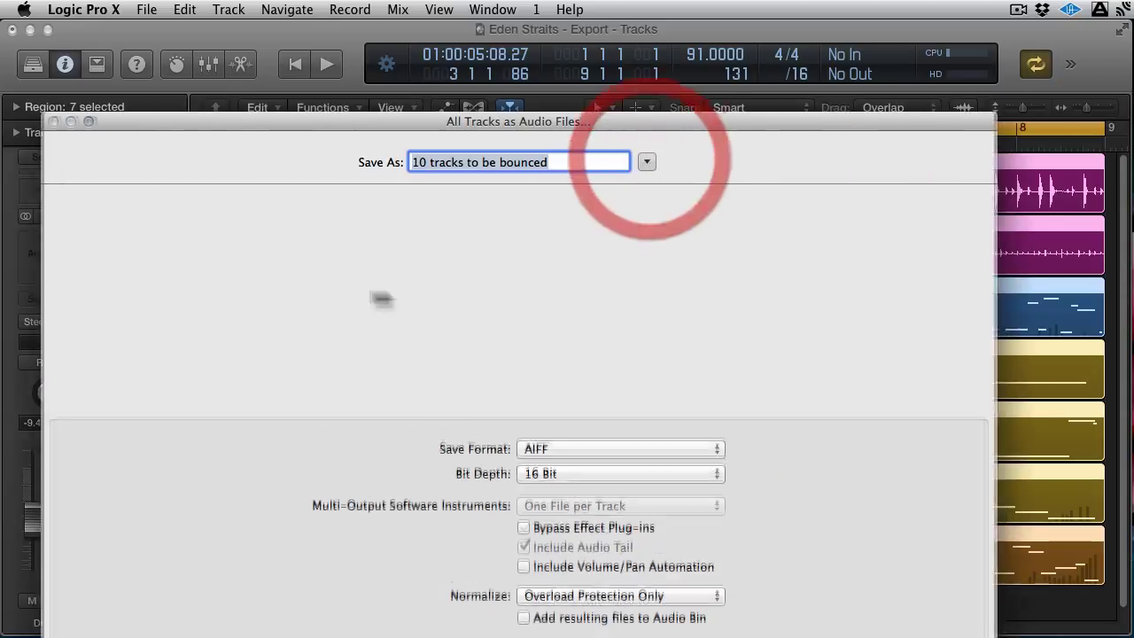
{"action": "double_click", "coordinate": [277, 257]}
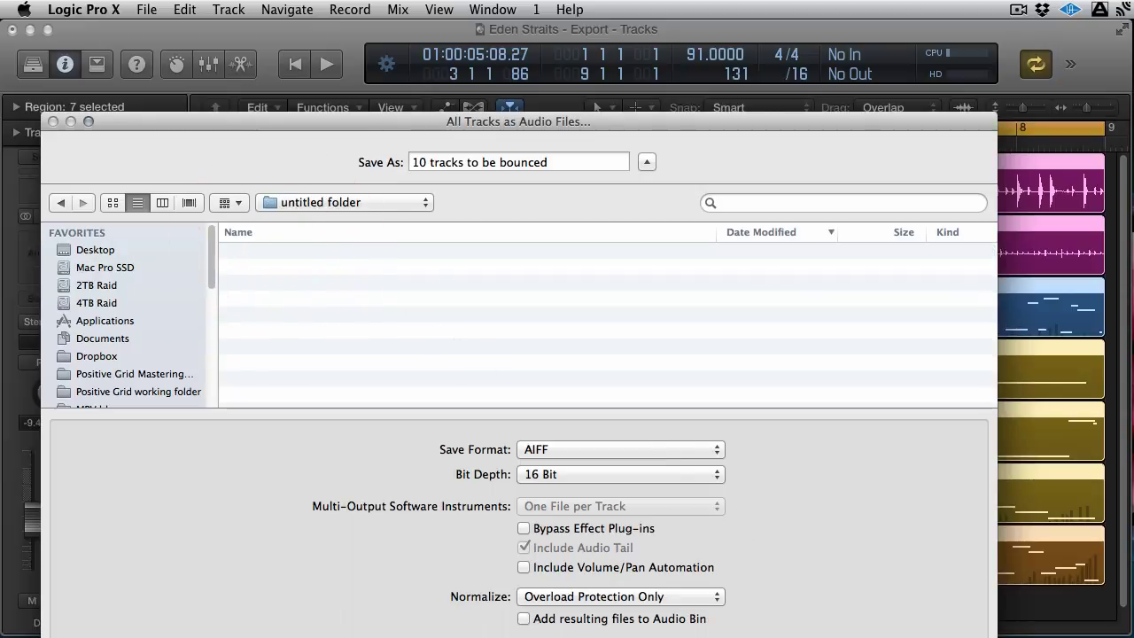
{"action": "left_click", "coordinate": [647, 162]}
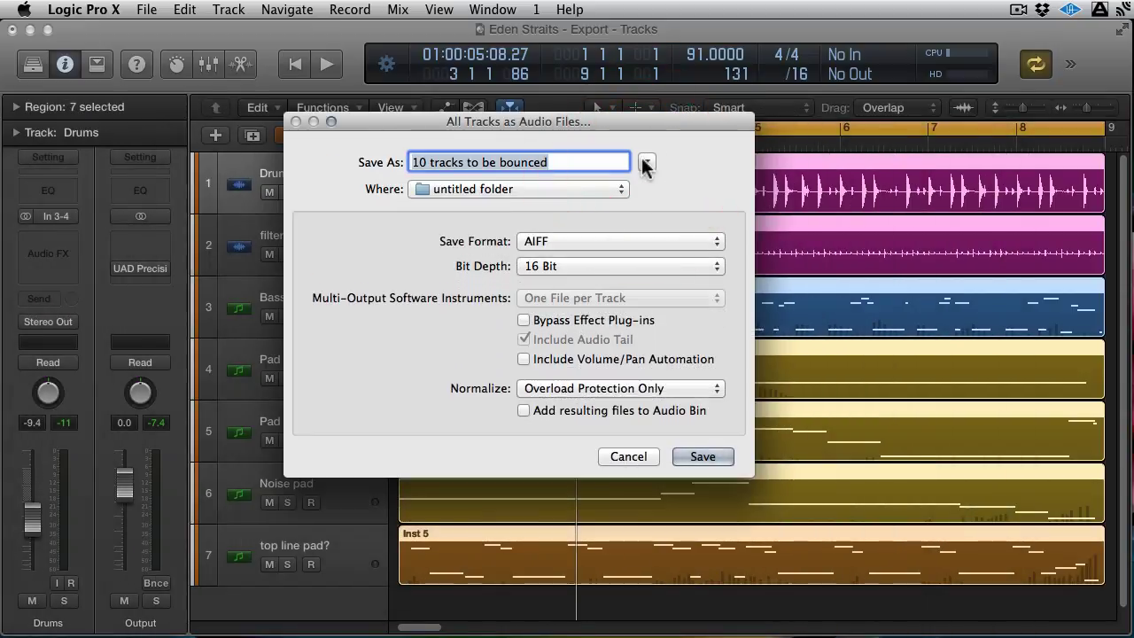
Set the bit depth to 24 Bit, then cancel the export
{"action": "left_click", "coordinate": [567, 266]}
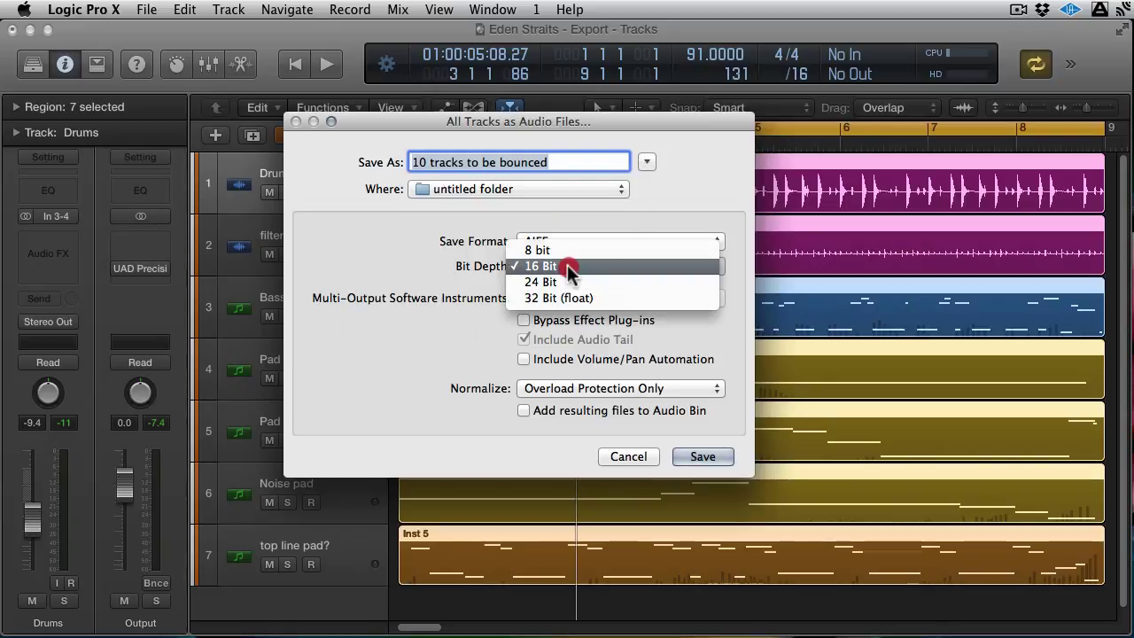
{"action": "left_click", "coordinate": [562, 282]}
{"action": "left_click", "coordinate": [564, 267]}
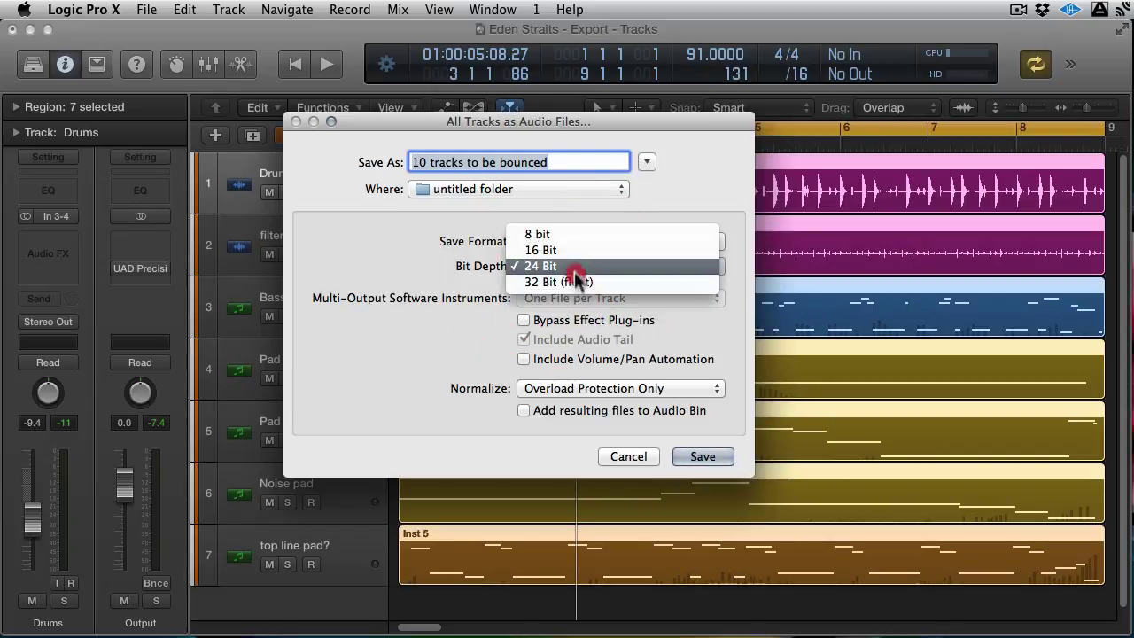
{"action": "left_click", "coordinate": [571, 265]}
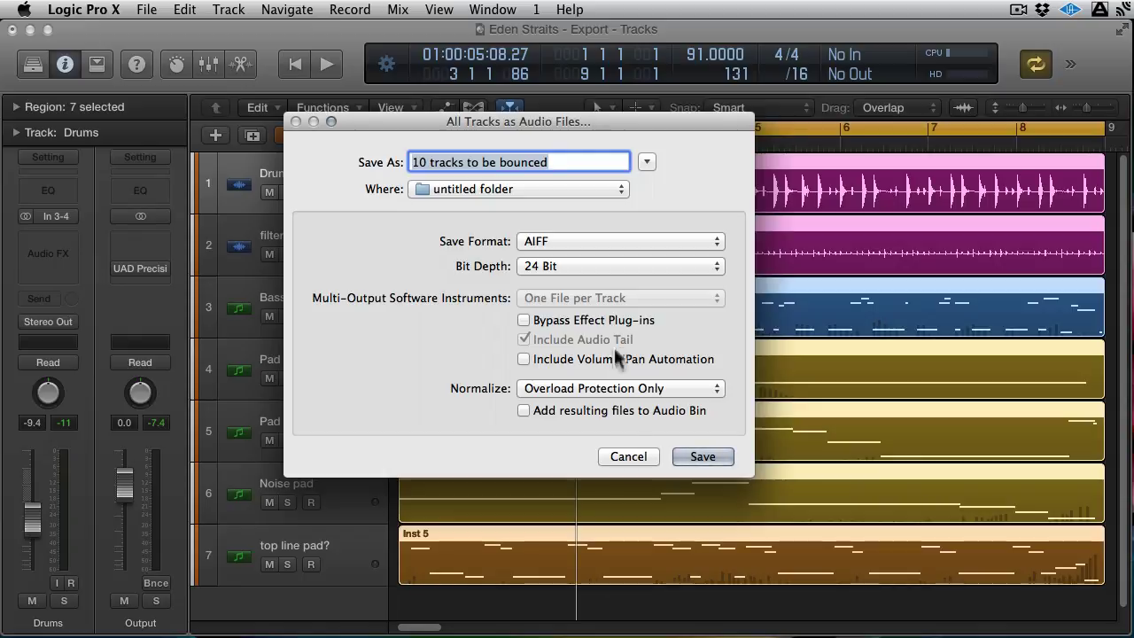
{"action": "left_click", "coordinate": [628, 456]}
Extend the cycle range to end at bar 17 and deselect all regions
{"action": "scroll", "coordinate": [753, 425], "scroll_direction": "down", "scroll_amount": 3}
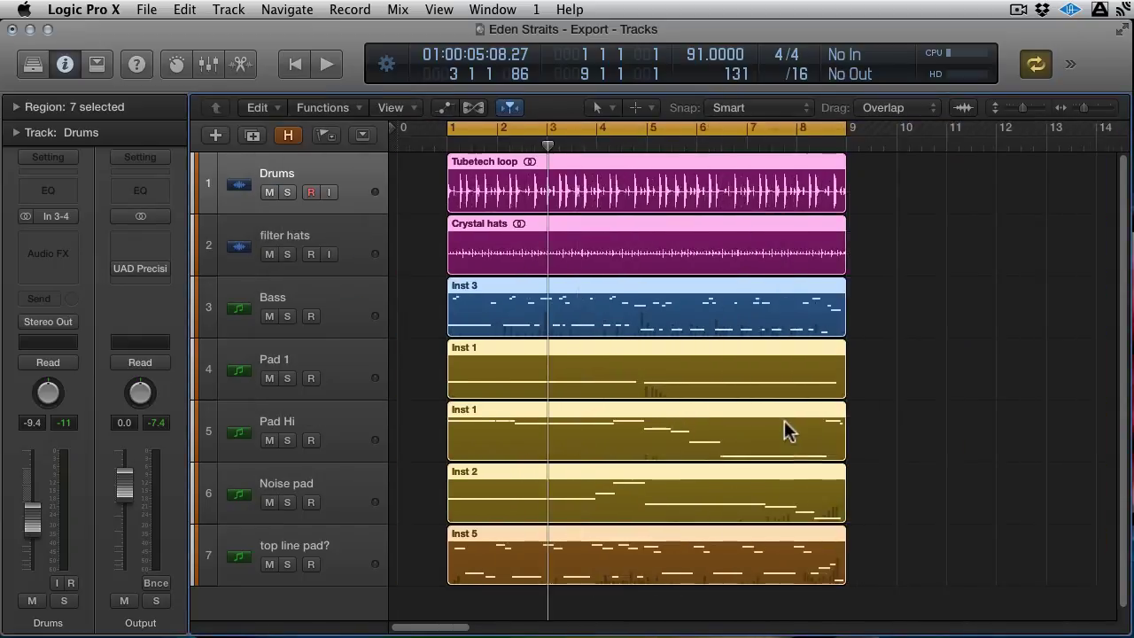
{"action": "scroll", "coordinate": [789, 431], "scroll_direction": "down", "scroll_amount": 3}
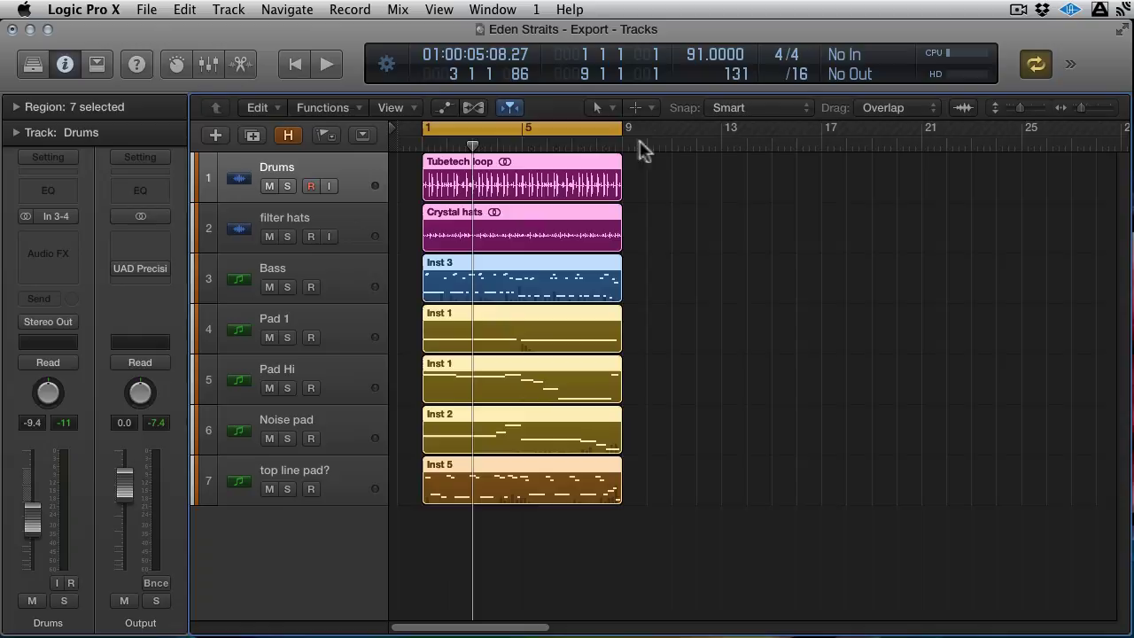
{"action": "left_click_drag", "start_coordinate": [617, 128], "coordinate": [818, 165]}
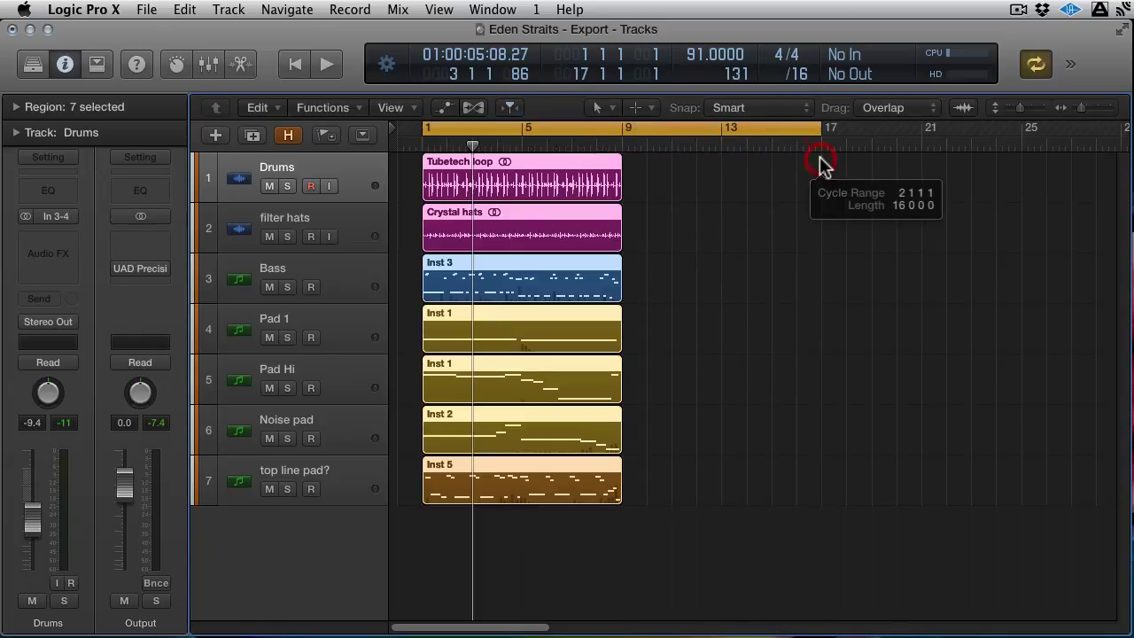
{"action": "left_click", "coordinate": [757, 246]}
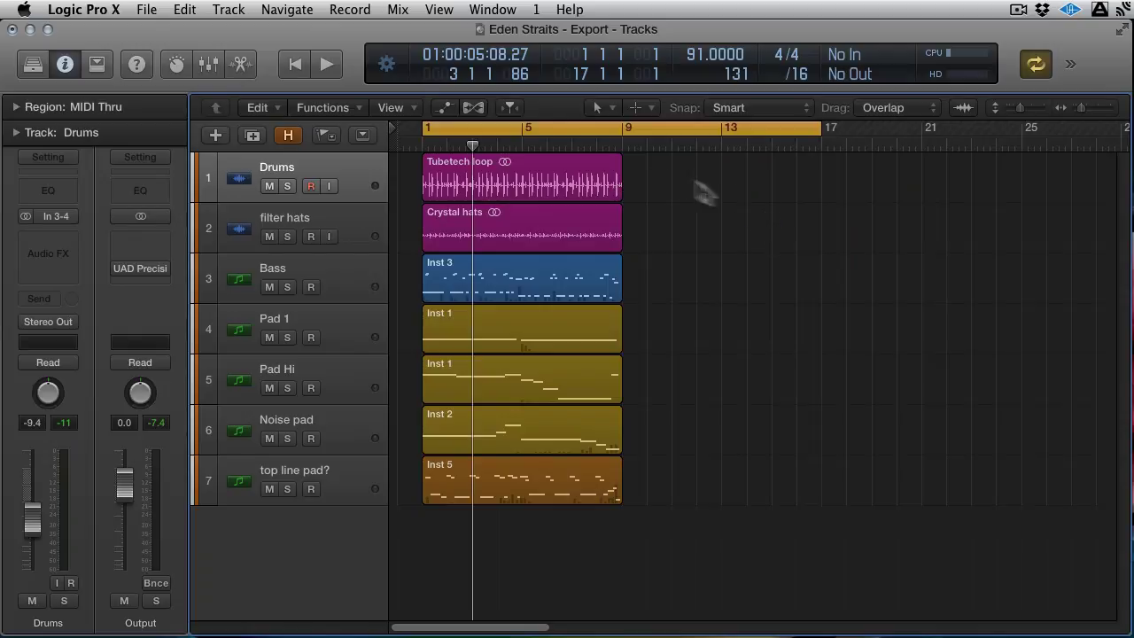
Reopen the All Tracks as Audio Files export and set it to 24 Bit
{"action": "left_click", "coordinate": [135, 9]}
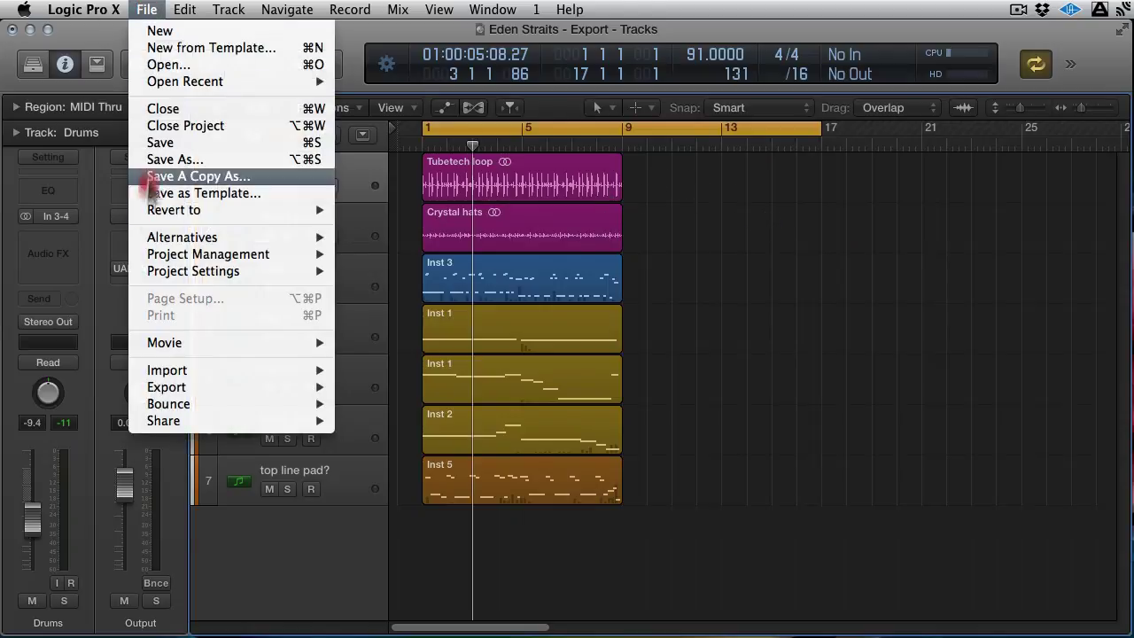
{"action": "mouse_move", "coordinate": [232, 385]}
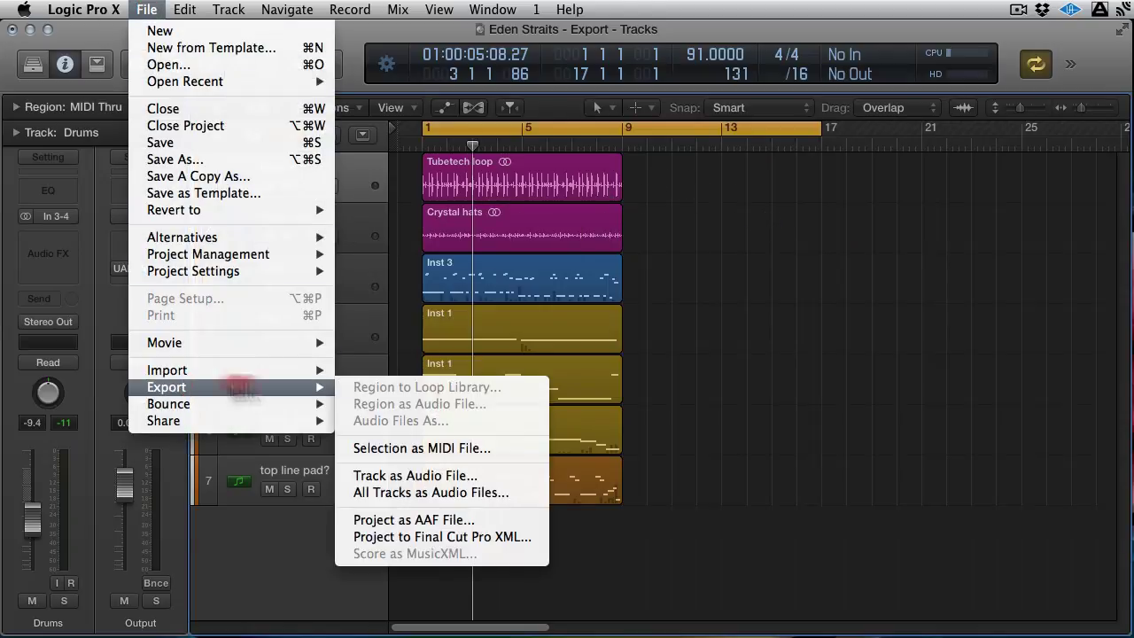
{"action": "left_click", "coordinate": [420, 492]}
{"action": "left_click_drag", "start_coordinate": [869, 186], "coordinate": [656, 162]}
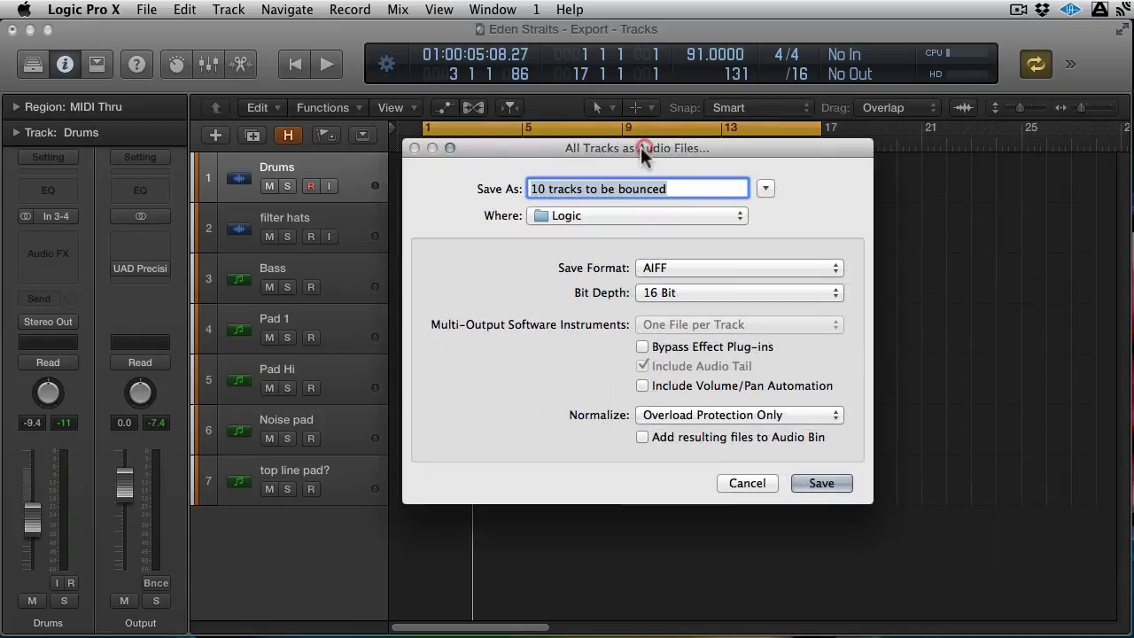
{"action": "left_click", "coordinate": [695, 293]}
{"action": "left_click", "coordinate": [679, 309]}
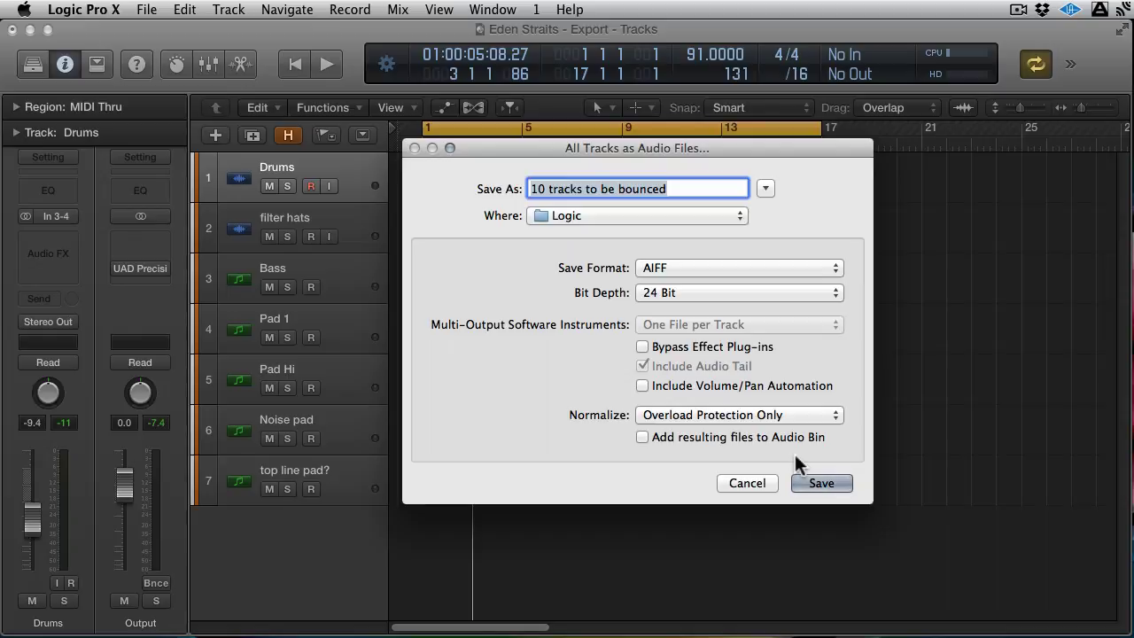
Choose Desktop > untitled folder as the destination and save the AIFF export
{"action": "left_click", "coordinate": [696, 216]}
{"action": "left_click", "coordinate": [880, 454]}
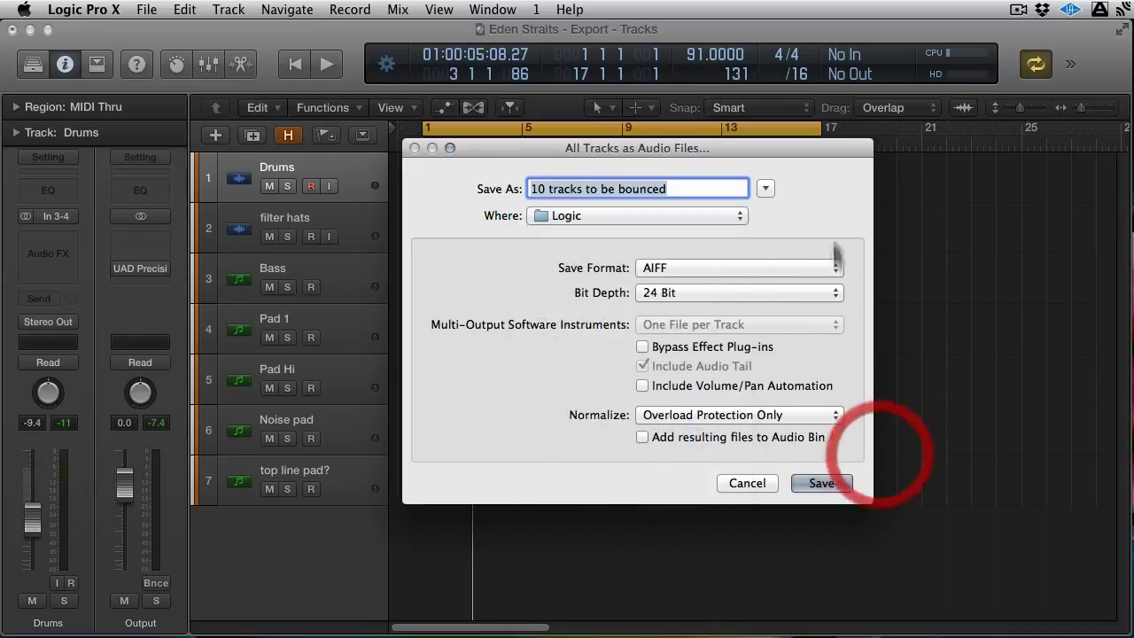
{"action": "left_click", "coordinate": [766, 188]}
{"action": "left_click", "coordinate": [237, 276]}
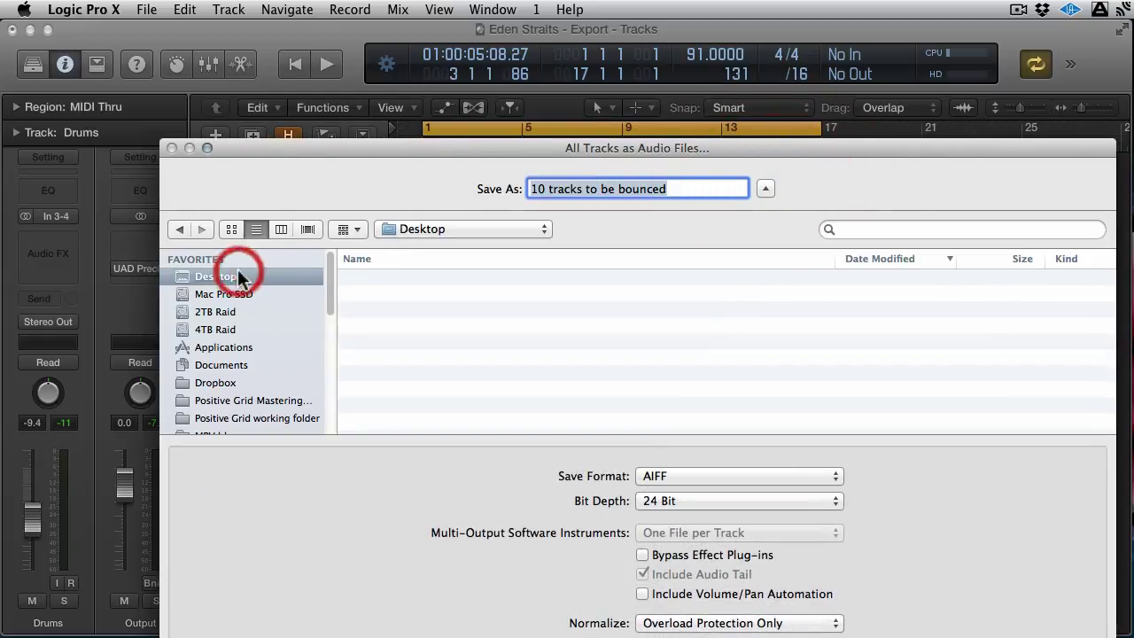
{"action": "double_click", "coordinate": [425, 275]}
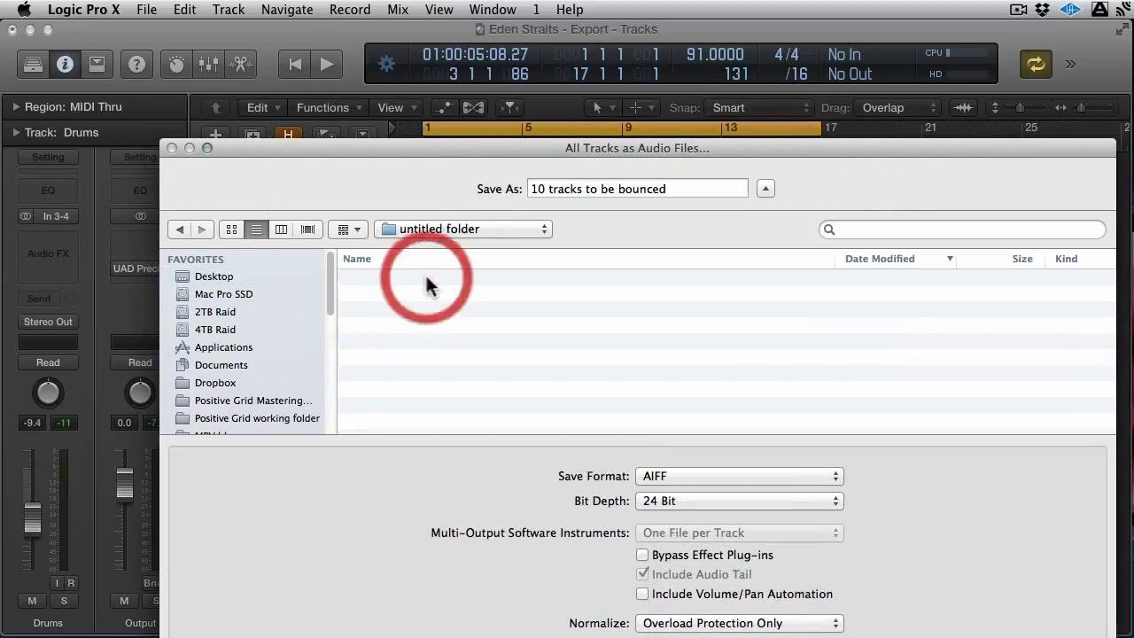
{"action": "left_click", "coordinate": [764, 187]}
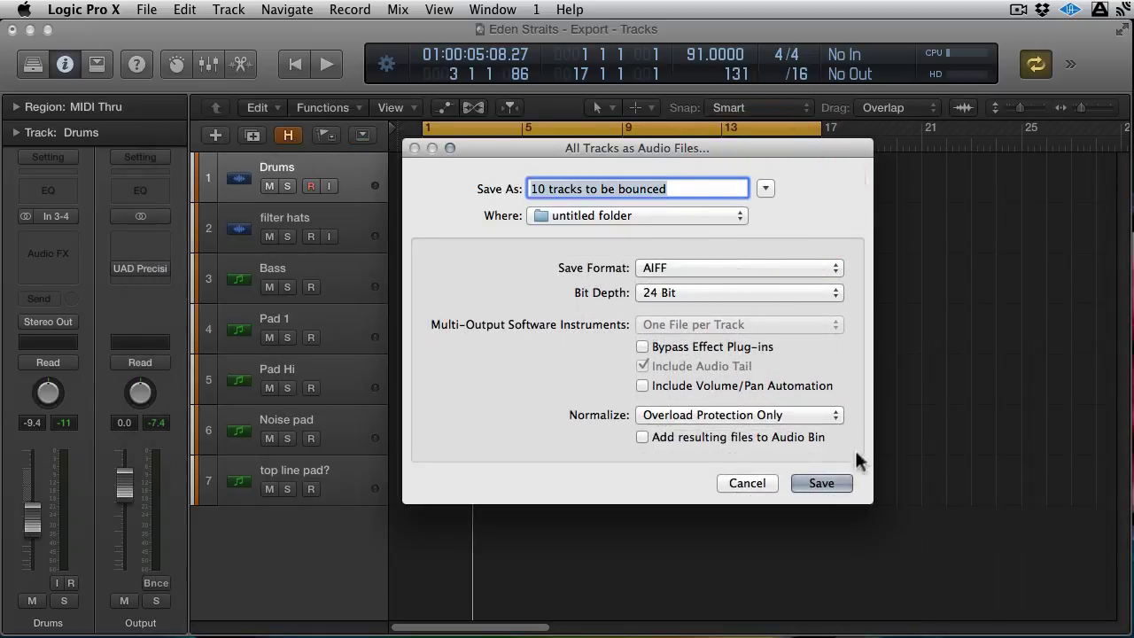
{"action": "left_click", "coordinate": [821, 482]}
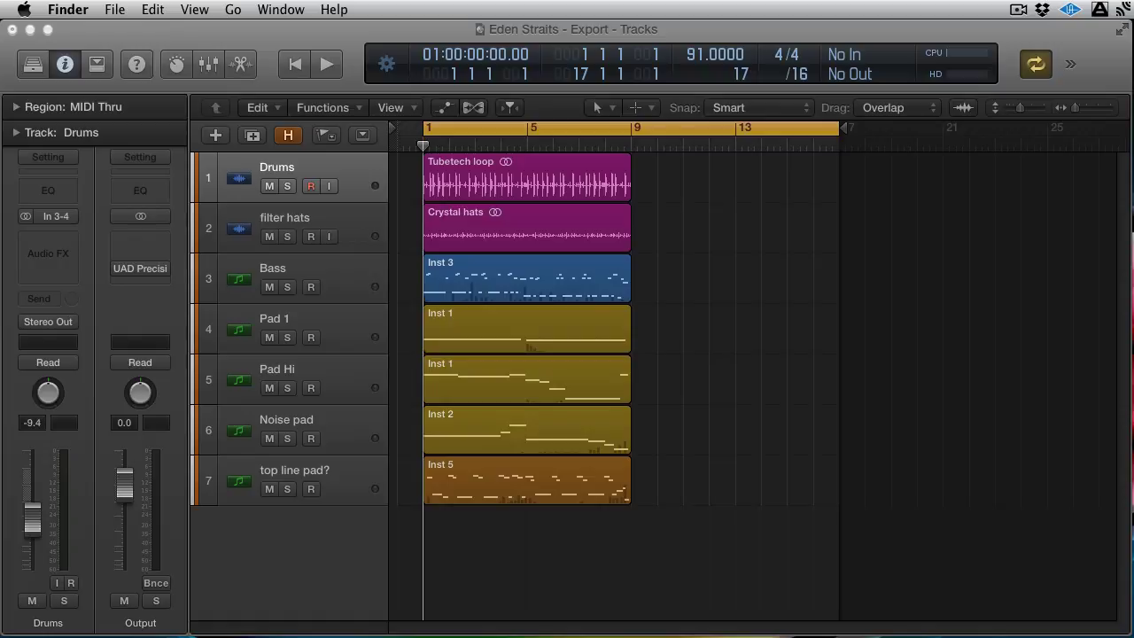
Drag the right end of the Logic cycle range so it ends at bar 17
{"action": "left_click", "coordinate": [841, 128]}
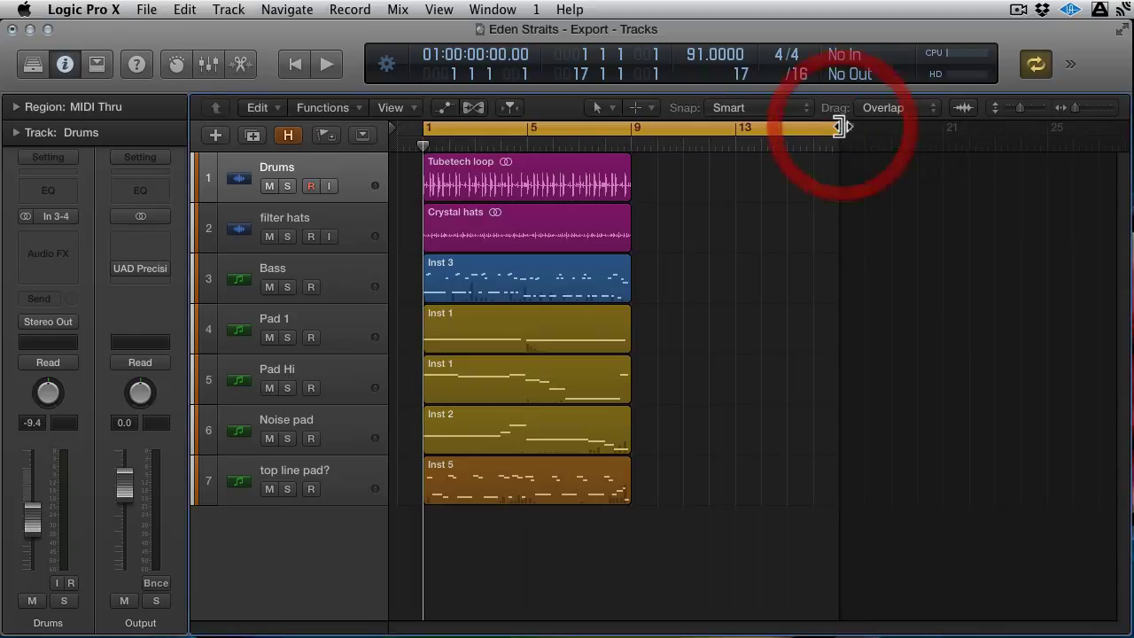
{"action": "left_click_drag", "start_coordinate": [842, 128], "coordinate": [845, 163]}
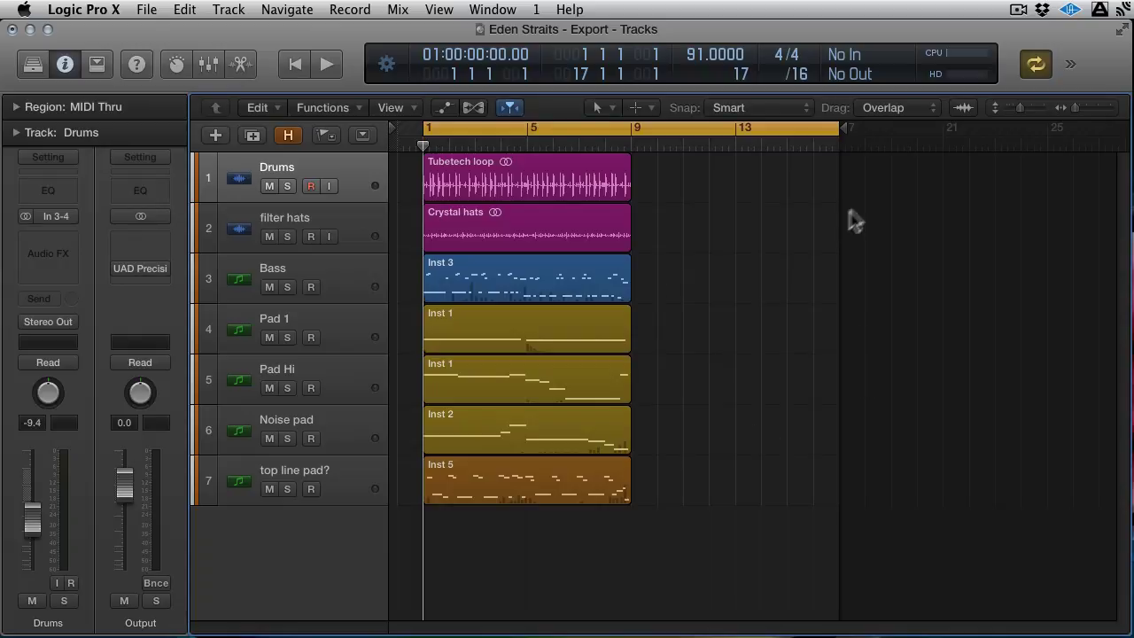
{"action": "left_click_drag", "start_coordinate": [838, 132], "coordinate": [854, 220]}
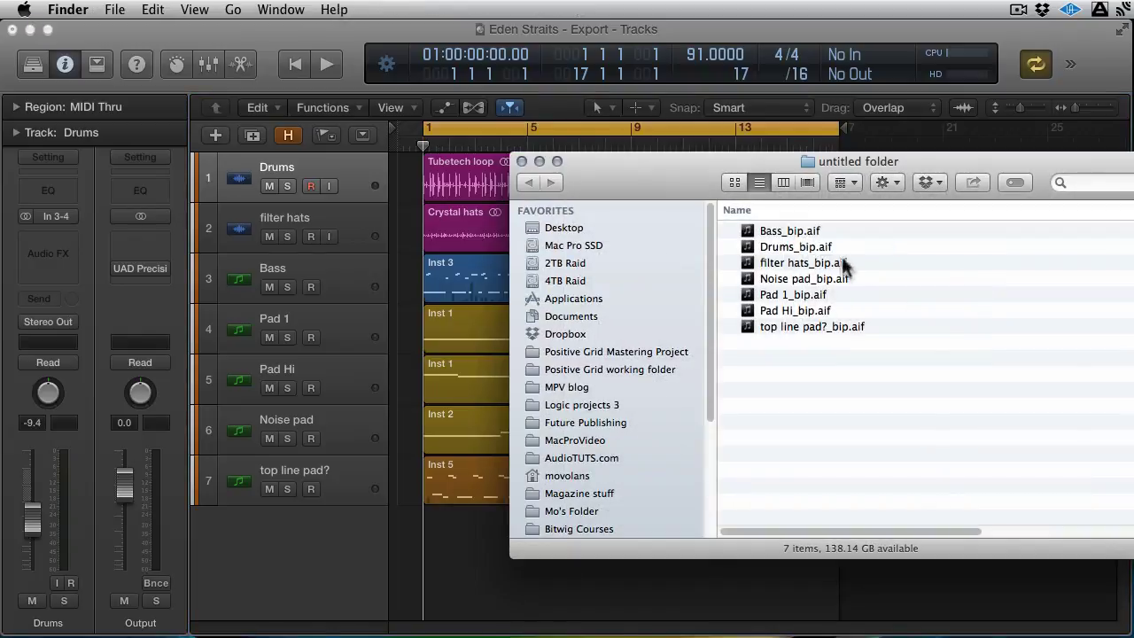
Position the stems folder window and preview Bass_bip.aif in Quick Look
{"action": "left_click_drag", "start_coordinate": [754, 119], "coordinate": [665, 124]}
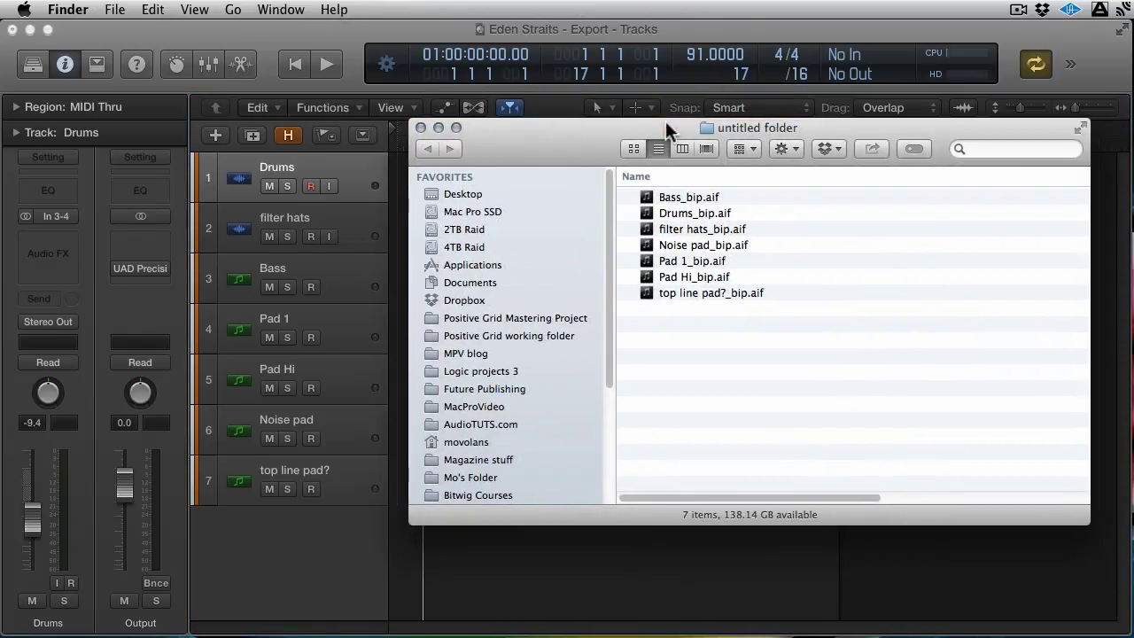
{"action": "left_click_drag", "start_coordinate": [498, 137], "coordinate": [478, 124]}
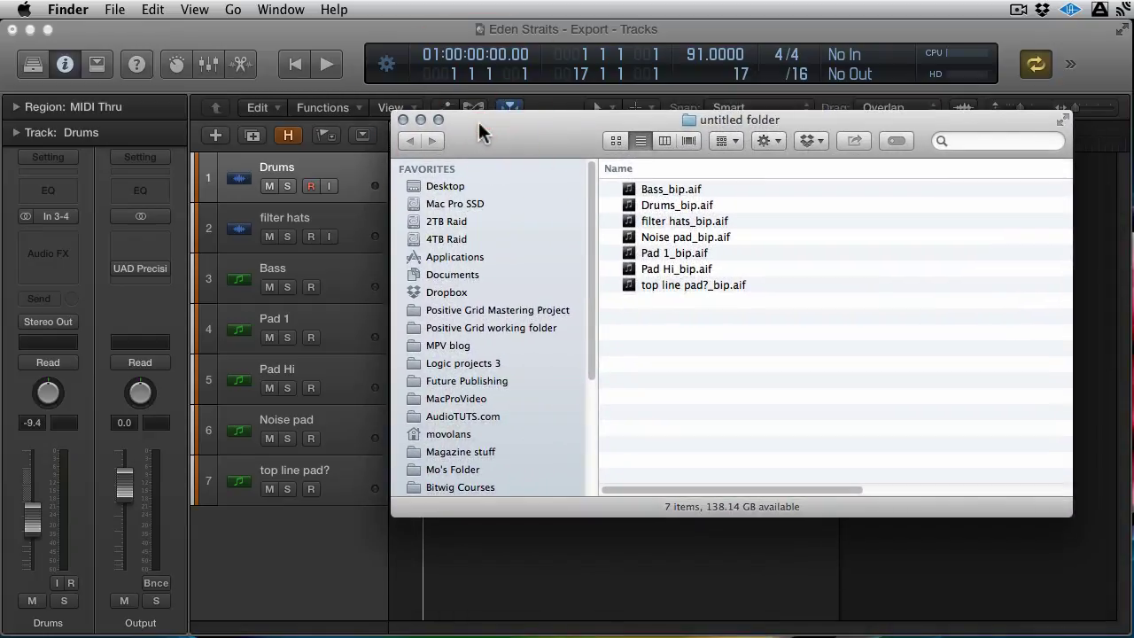
{"action": "left_click", "coordinate": [645, 188]}
{"action": "key", "text": "space"}
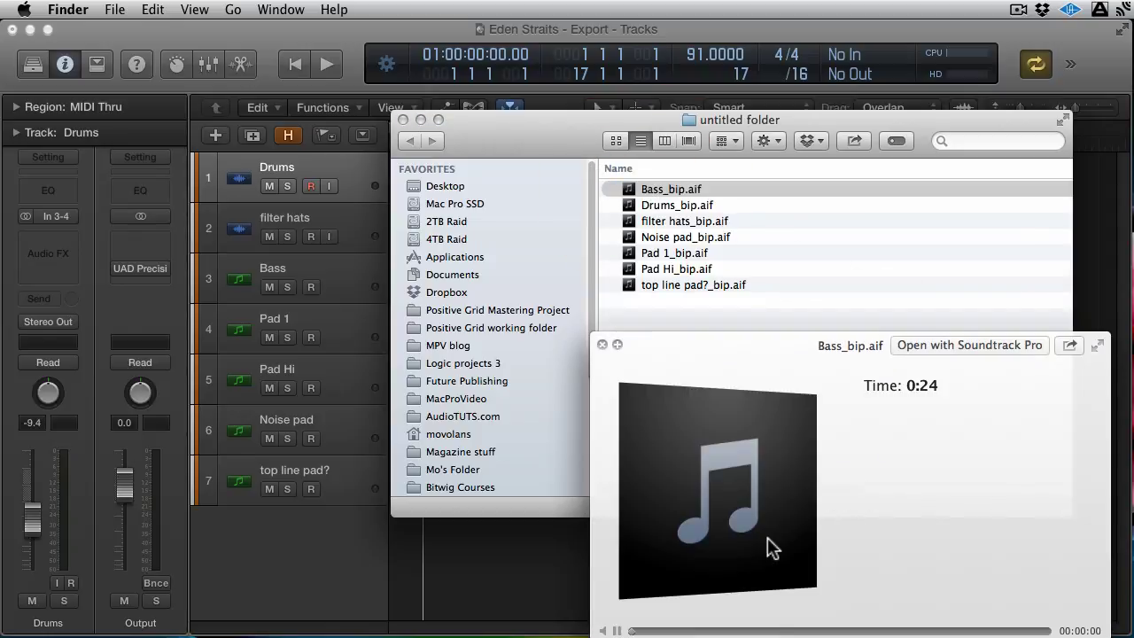
{"action": "left_click_drag", "start_coordinate": [877, 344], "coordinate": [750, 227]}
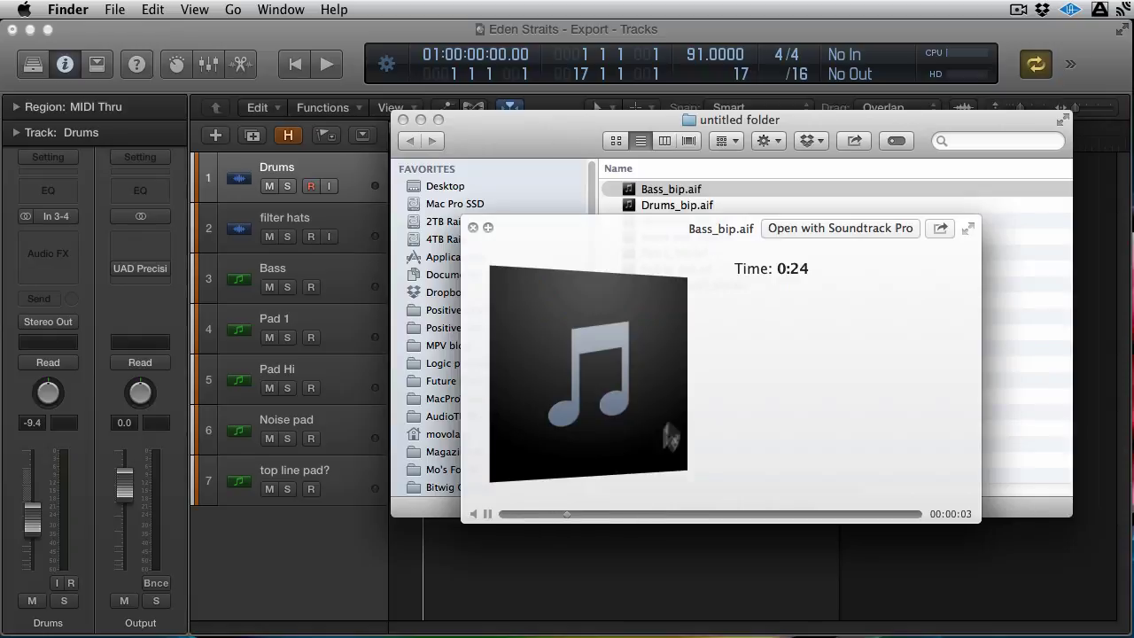
{"action": "key", "text": "space"}
Preview Drums_bip.aif through top line pad?_bip.aif, then open Bass_bip.aif in Soundtrack Pro
{"action": "left_click", "coordinate": [675, 205]}
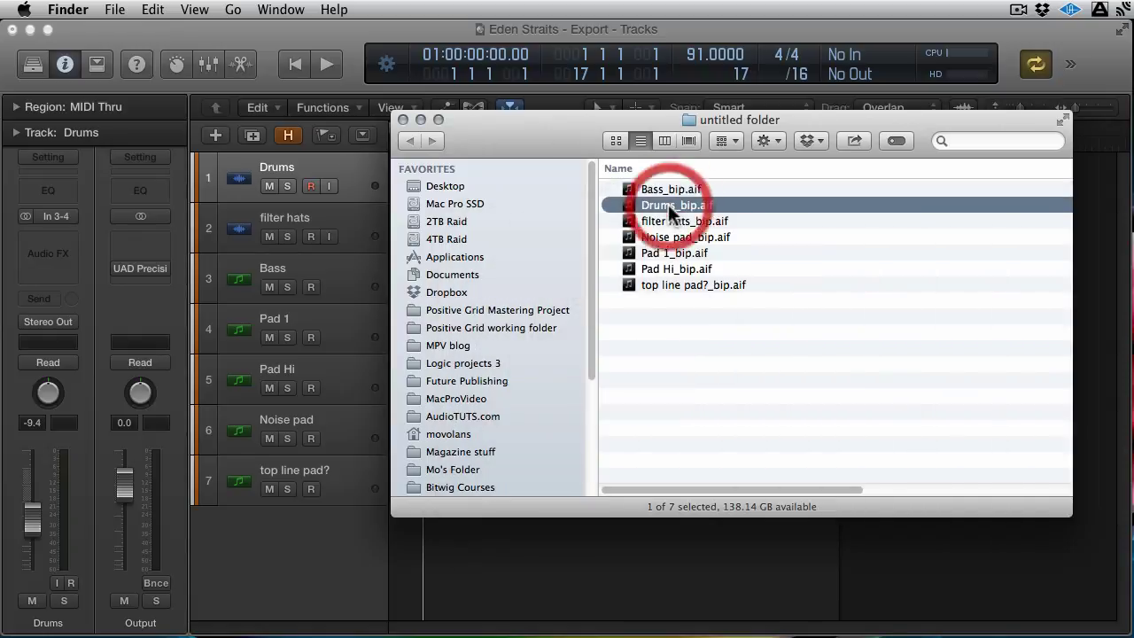
{"action": "key", "text": "space"}
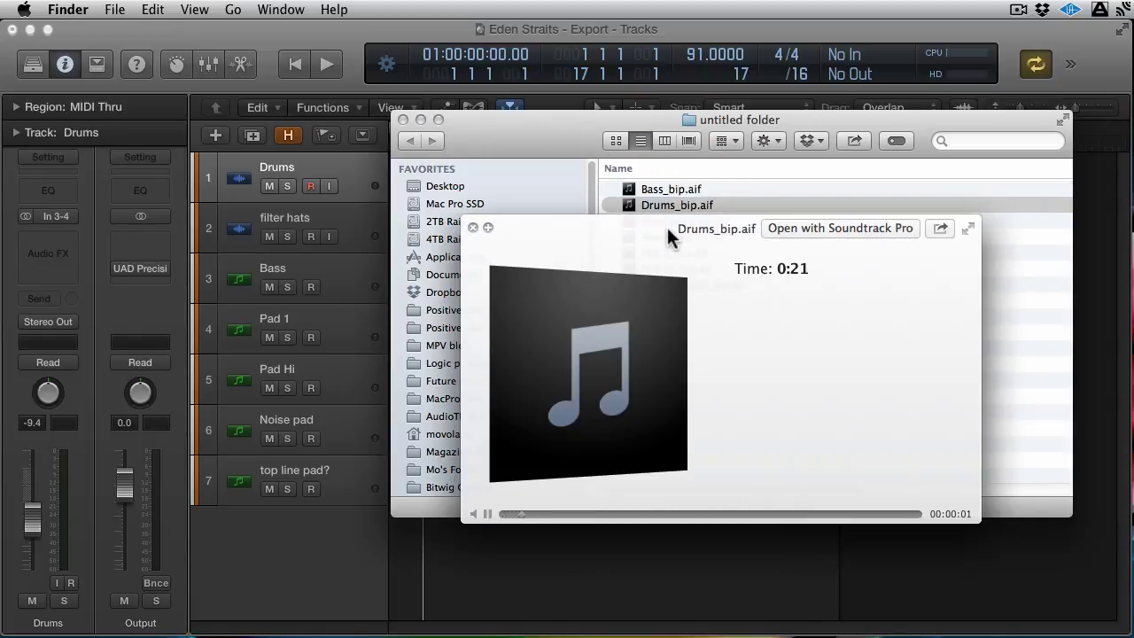
{"action": "key", "text": "space"}
{"action": "left_click", "coordinate": [659, 222]}
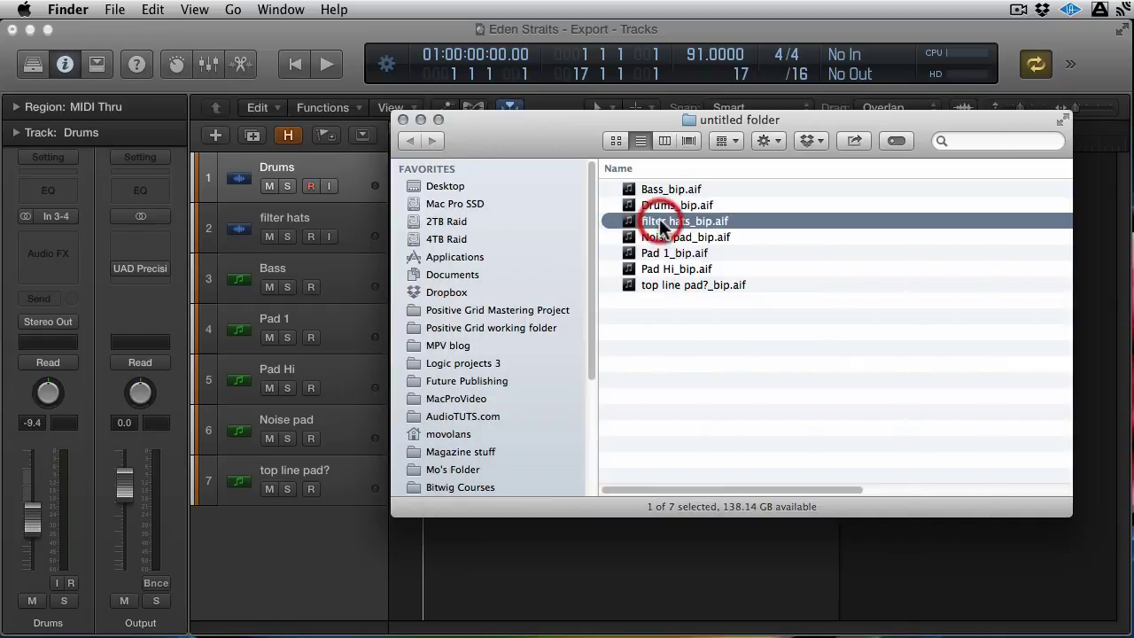
{"action": "key", "text": "space"}
{"action": "key", "text": "Down"}
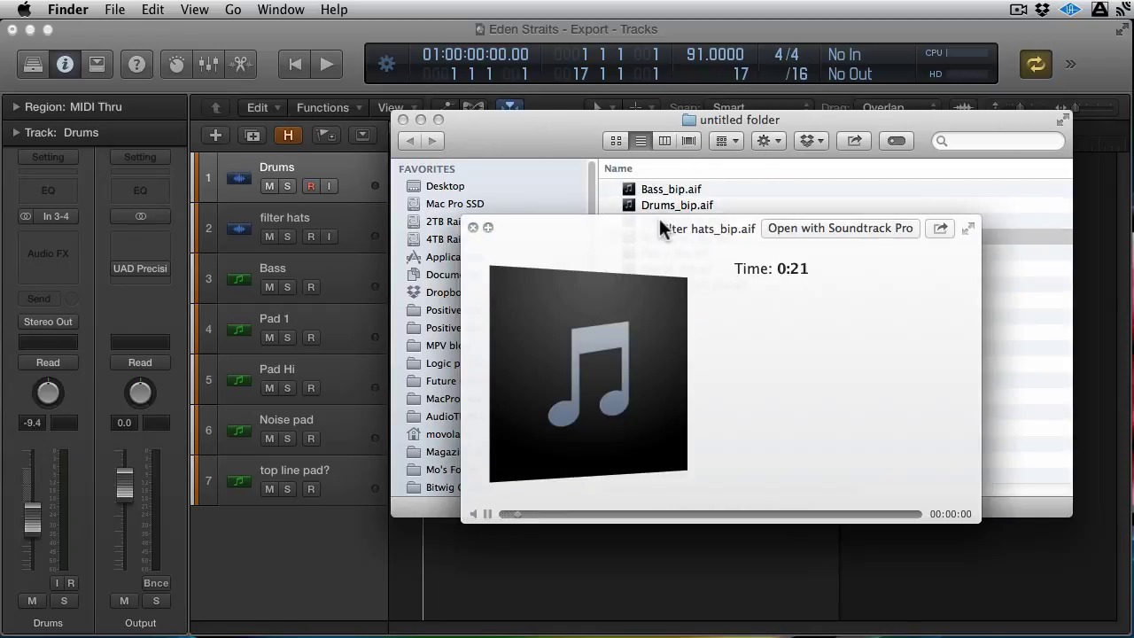
{"action": "key", "text": "Down"}
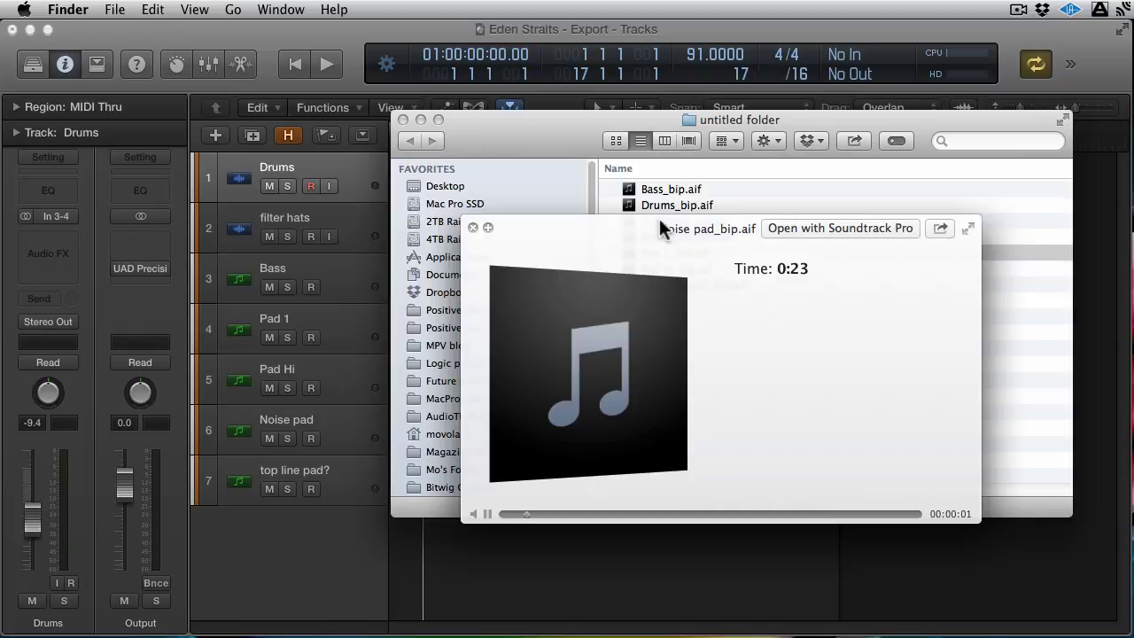
{"action": "key", "text": "Down"}
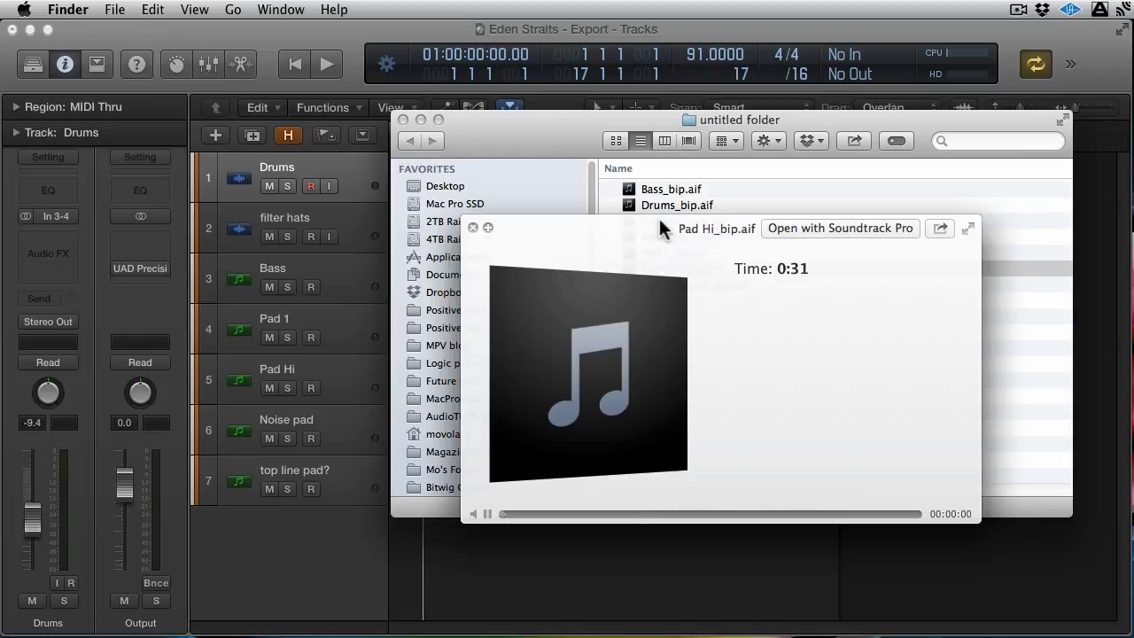
{"action": "key", "text": "Down"}
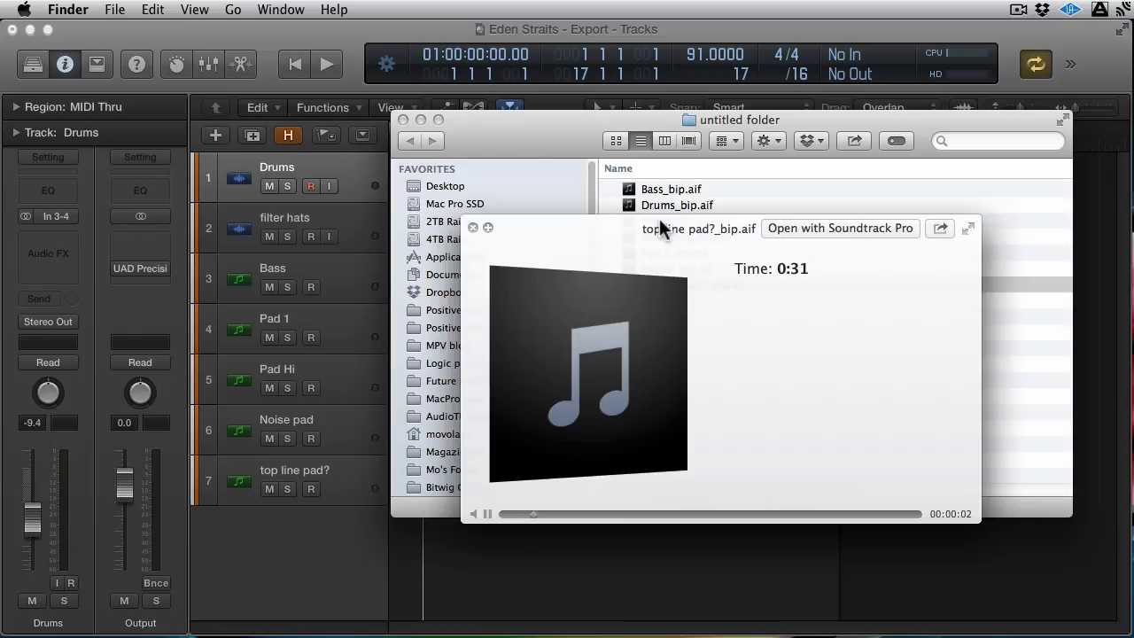
{"action": "key", "text": "space"}
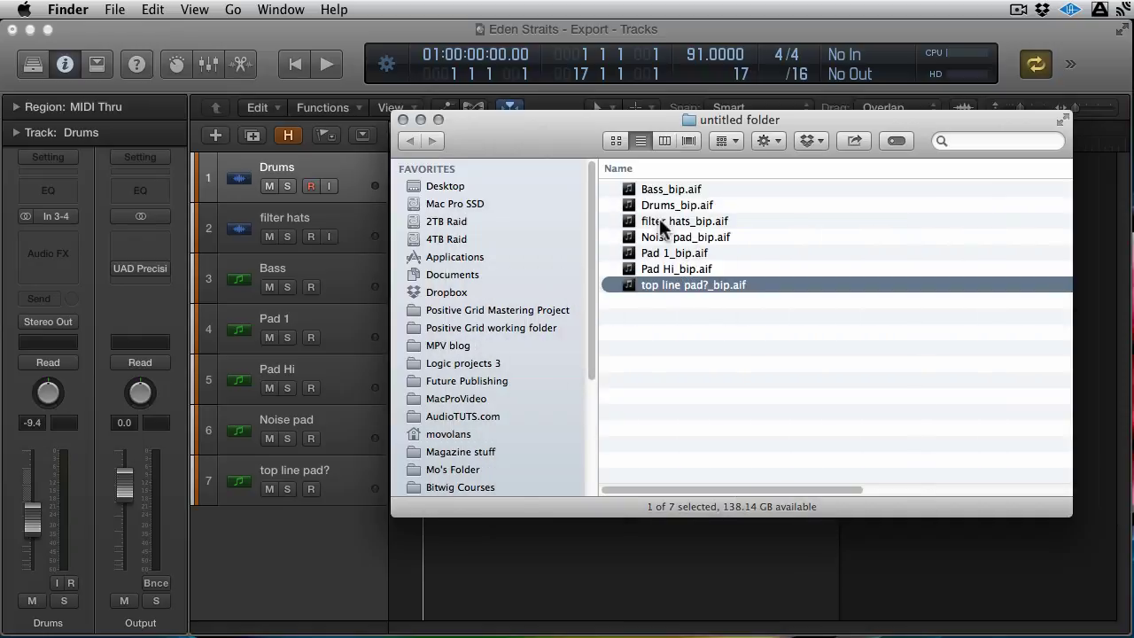
{"action": "double_click", "coordinate": [665, 187]}
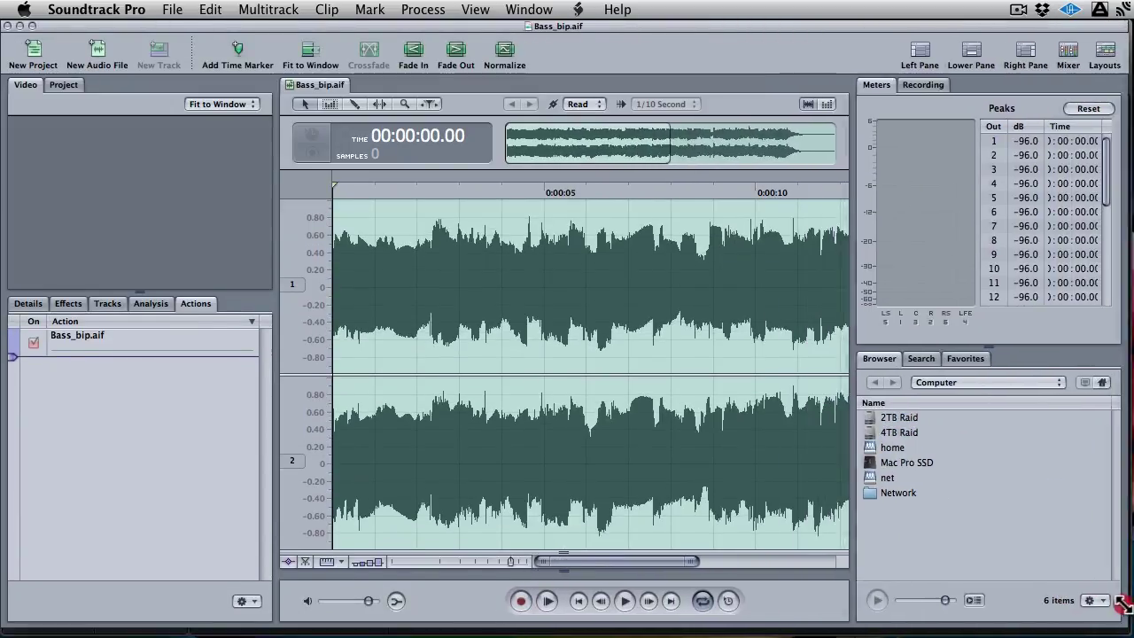
{"action": "scroll", "coordinate": [664, 430], "scroll_direction": "right", "scroll_amount": 6}
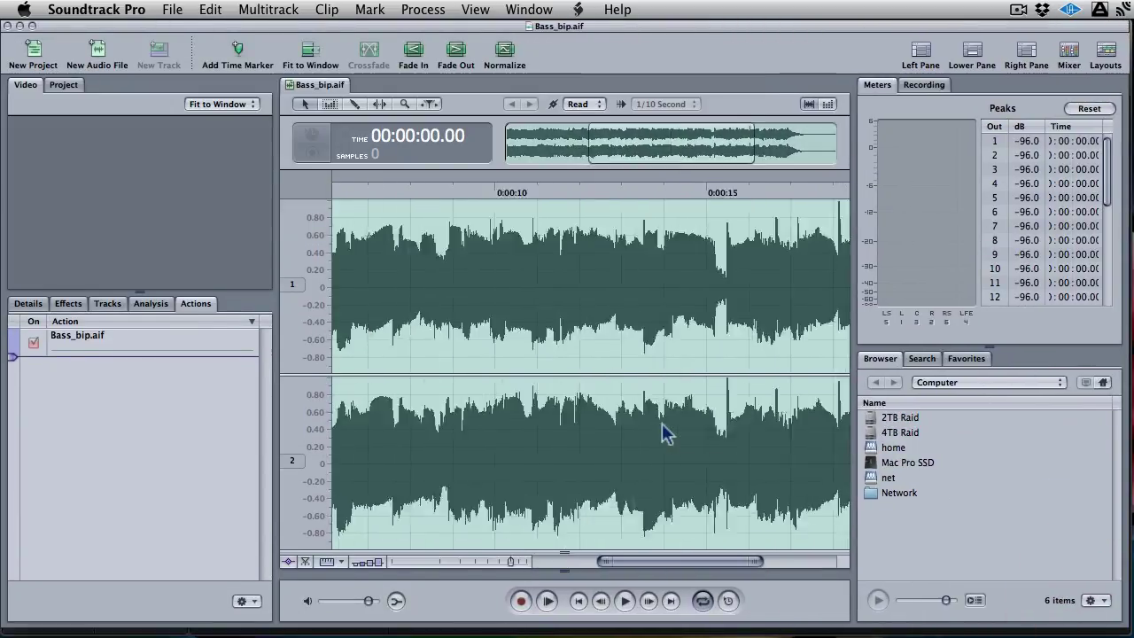
{"action": "scroll", "coordinate": [664, 431], "scroll_direction": "right", "scroll_amount": 6}
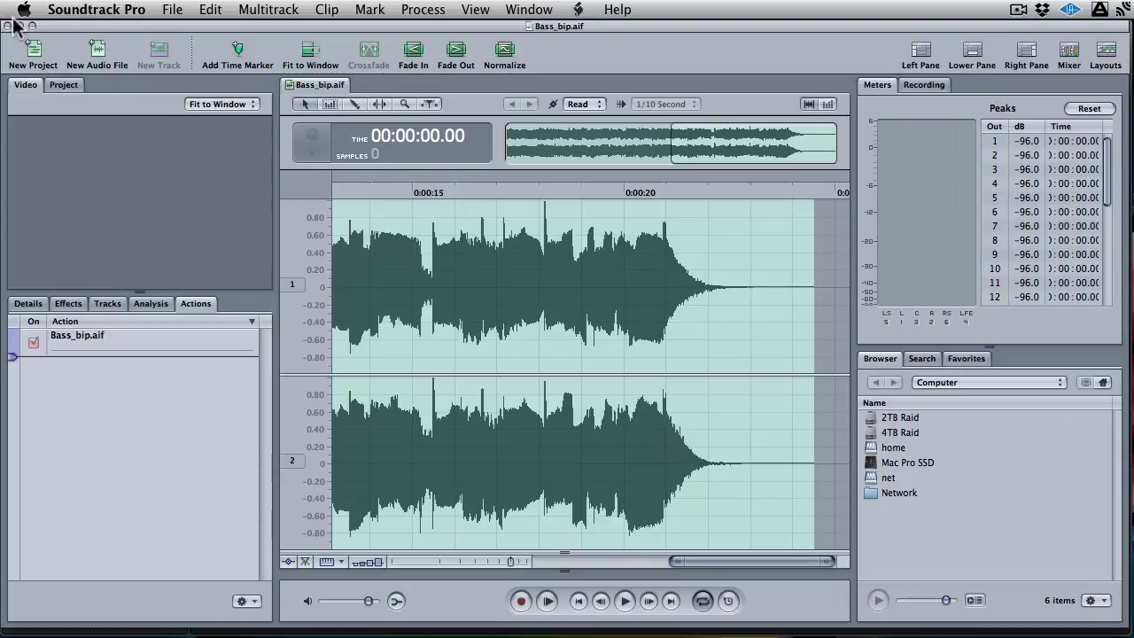
{"action": "left_click", "coordinate": [8, 26]}
{"action": "left_click", "coordinate": [498, 148]}
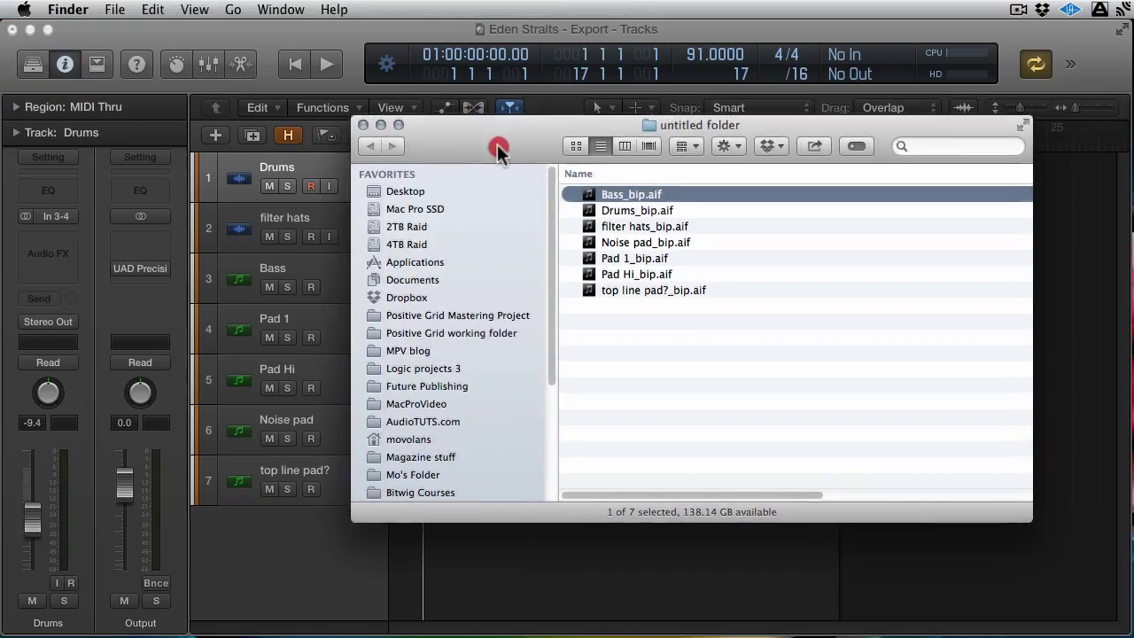
{"action": "left_click_drag", "start_coordinate": [498, 147], "coordinate": [500, 153]}
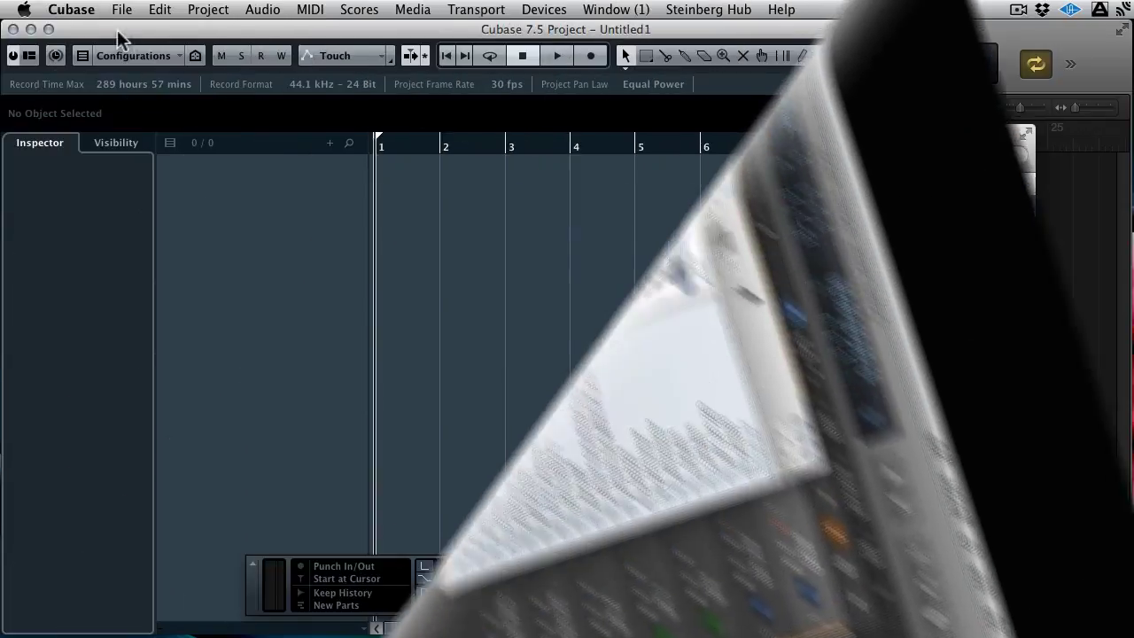
Check the Cubase 7.5 version, dismiss the splash, and place the stems folder over Untitled1
{"action": "left_click", "coordinate": [71, 9]}
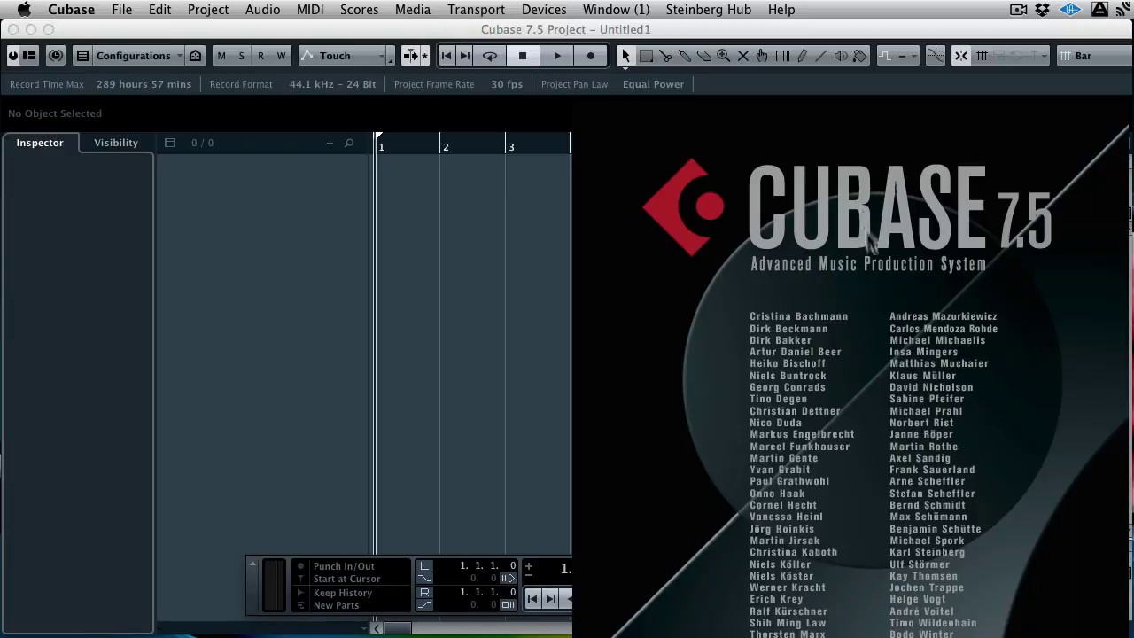
{"action": "left_click", "coordinate": [846, 270]}
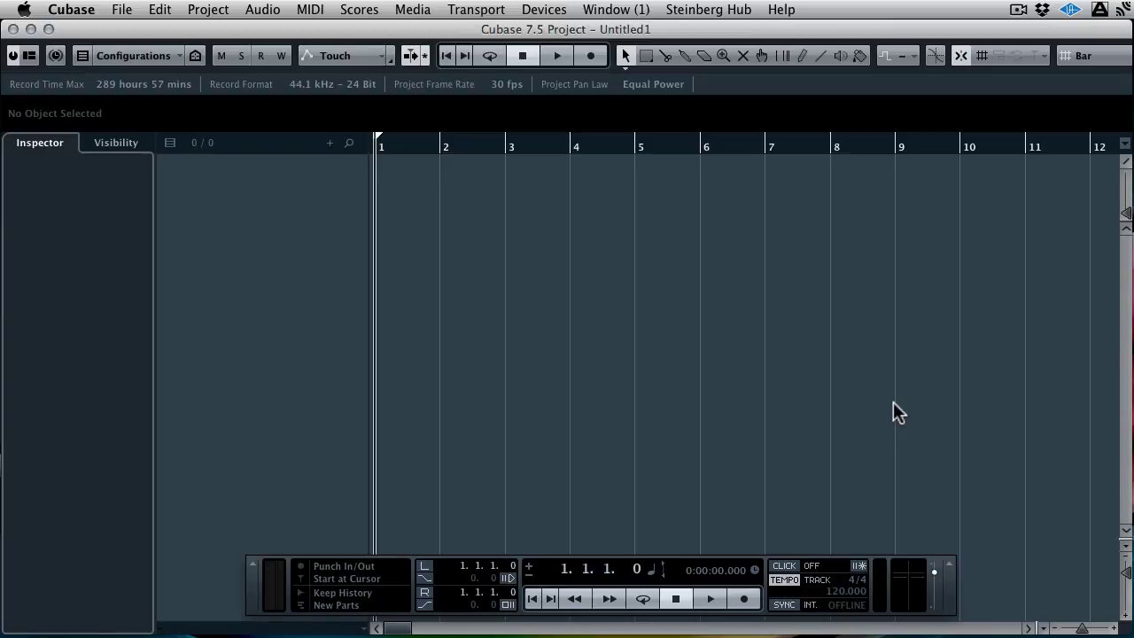
{"action": "key", "text": "super+Tab"}
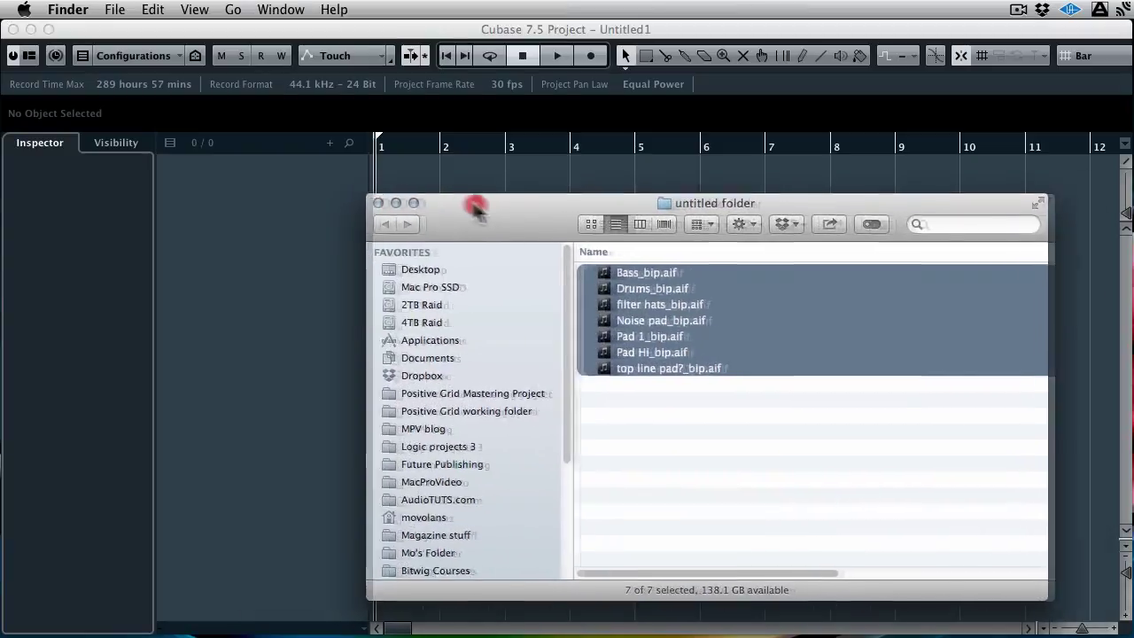
{"action": "left_click_drag", "start_coordinate": [474, 203], "coordinate": [504, 206]}
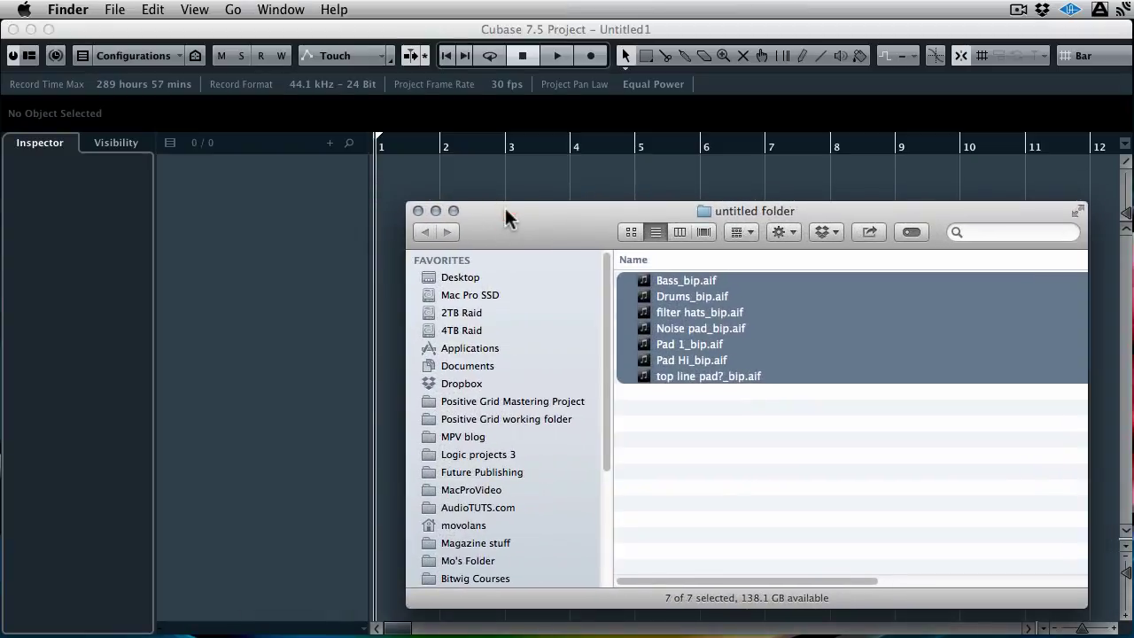
Look through Cubase's File menu without importing, then bring the stems folder back forward
{"action": "left_click", "coordinate": [339, 50]}
{"action": "left_click", "coordinate": [117, 10]}
{"action": "mouse_move", "coordinate": [210, 281]}
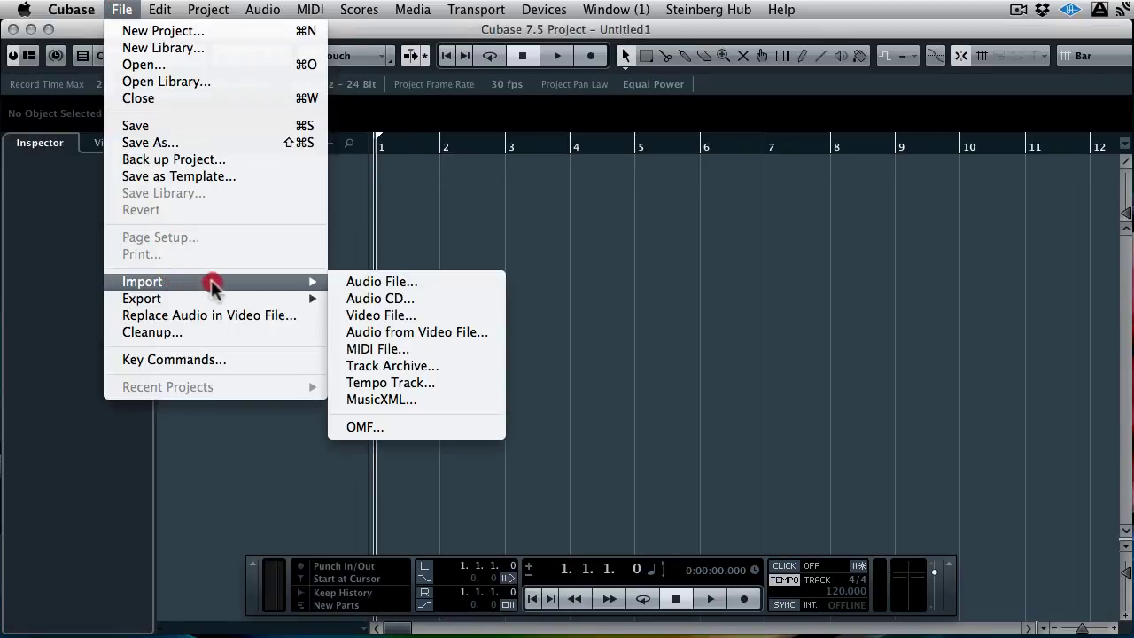
{"action": "left_click", "coordinate": [748, 321]}
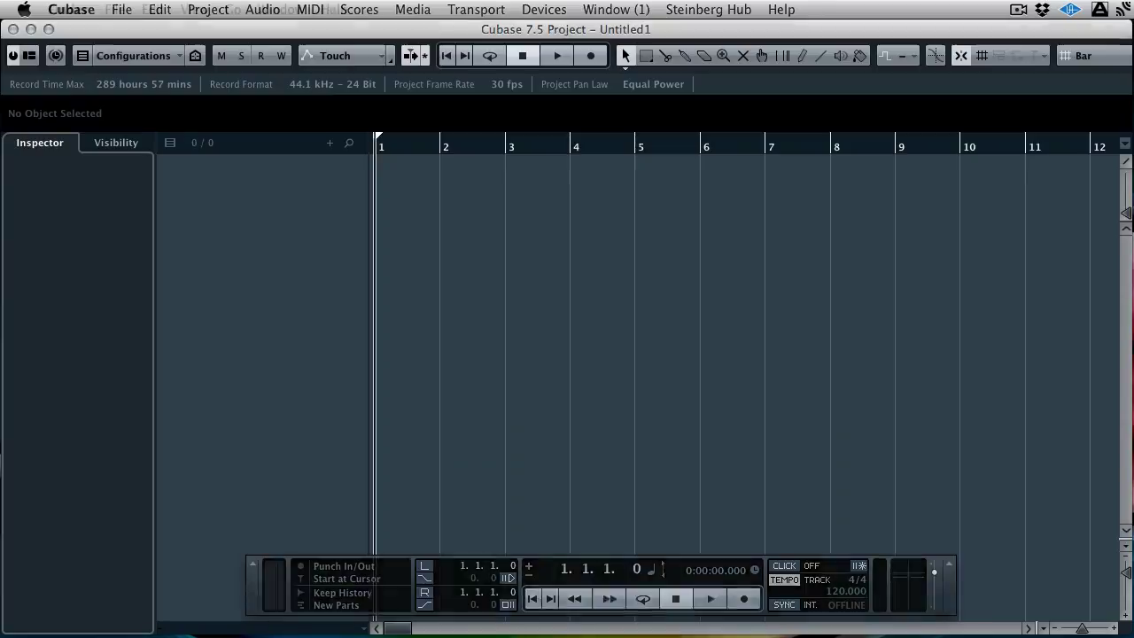
{"action": "key", "text": "super+Tab"}
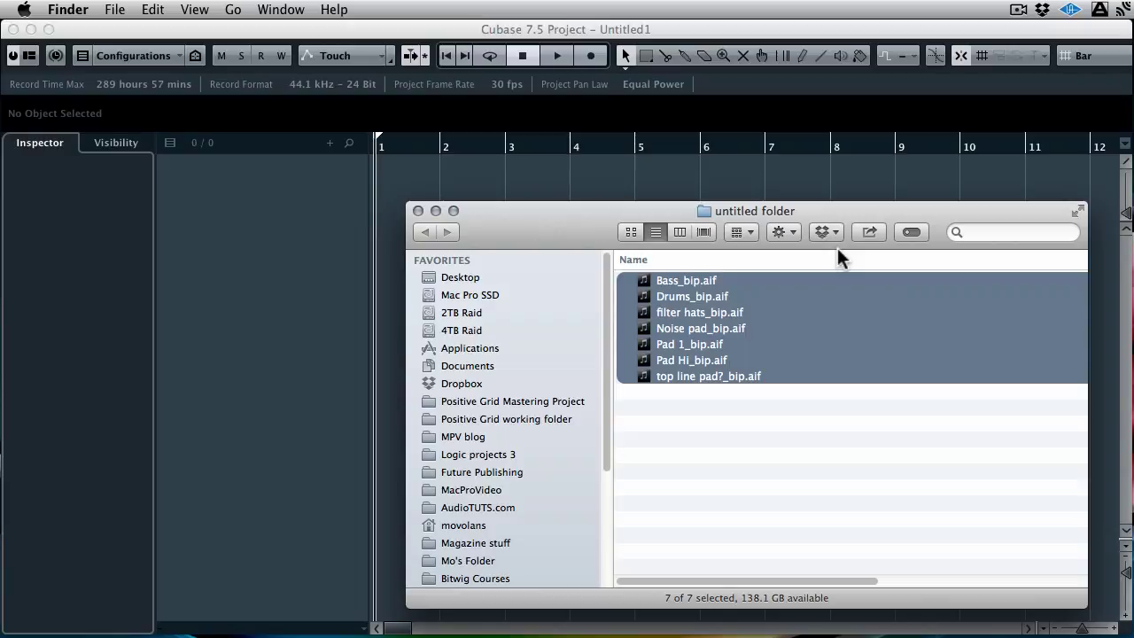
Drag the seven _bip.aif stems from the folder into the Cubase project at bar 1
{"action": "left_click_drag", "start_coordinate": [827, 206], "coordinate": [1097, 296]}
{"action": "left_click_drag", "start_coordinate": [908, 363], "coordinate": [387, 183]}
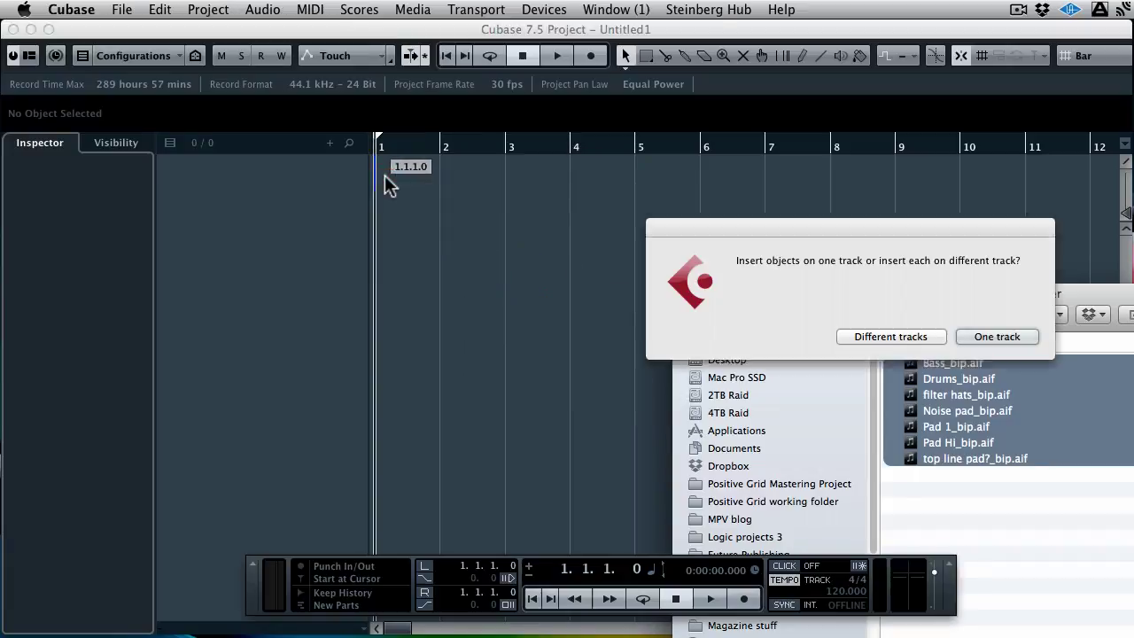
{"action": "double_click", "coordinate": [1077, 297]}
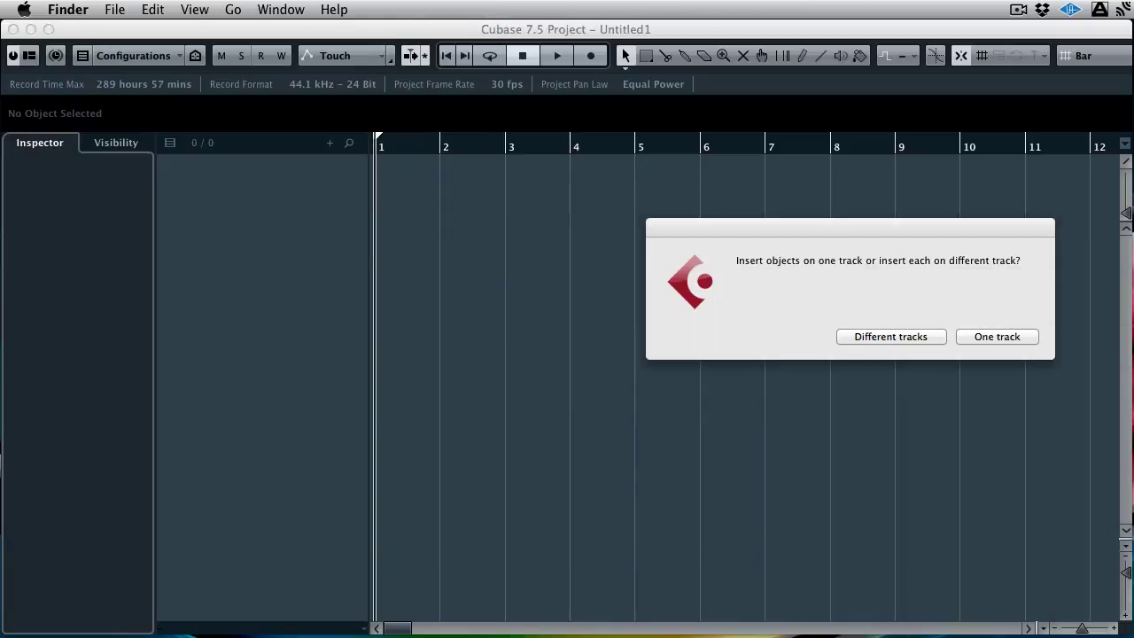
{"action": "left_click", "coordinate": [916, 244]}
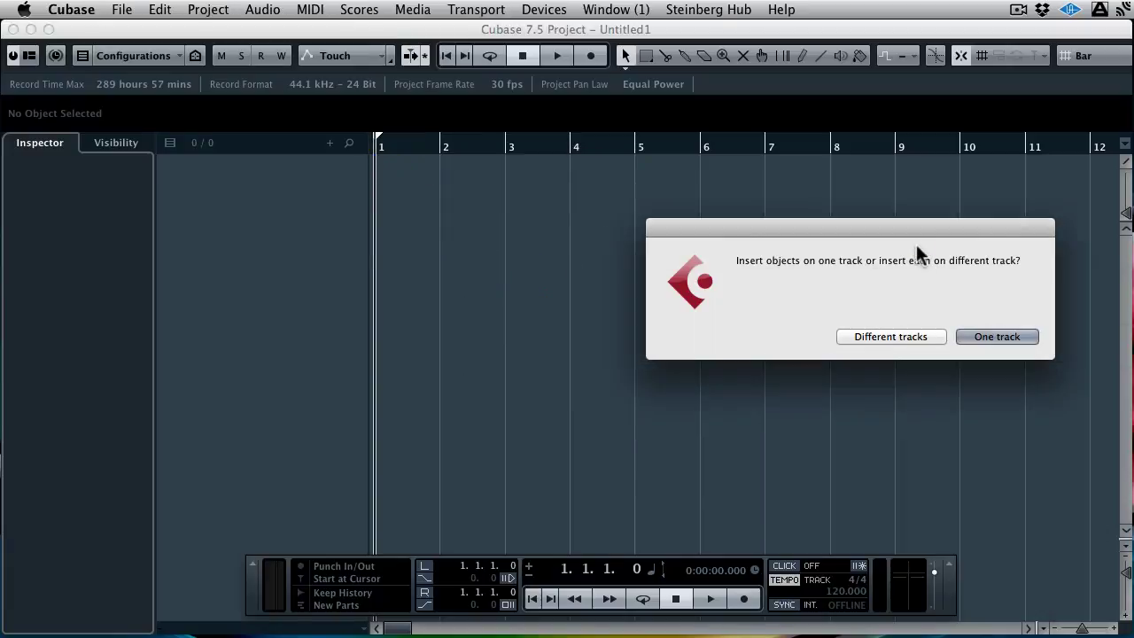
Import on Different tracks with Copy Files, Convert and Copy, and Don't ask again enabled
{"action": "left_click", "coordinate": [895, 336]}
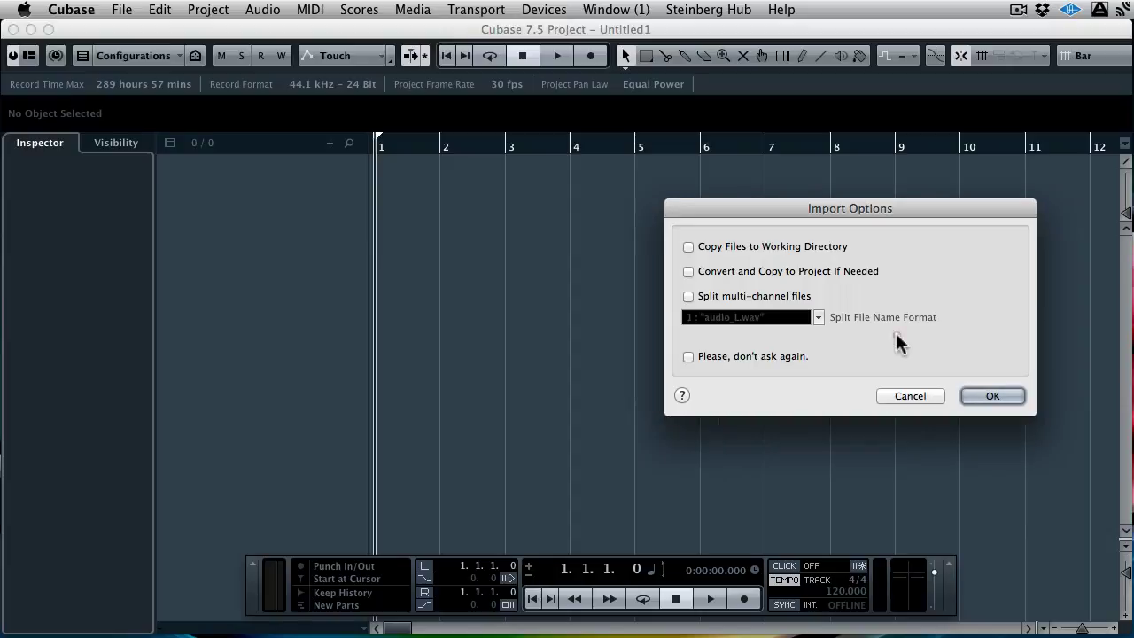
{"action": "left_click", "coordinate": [689, 247]}
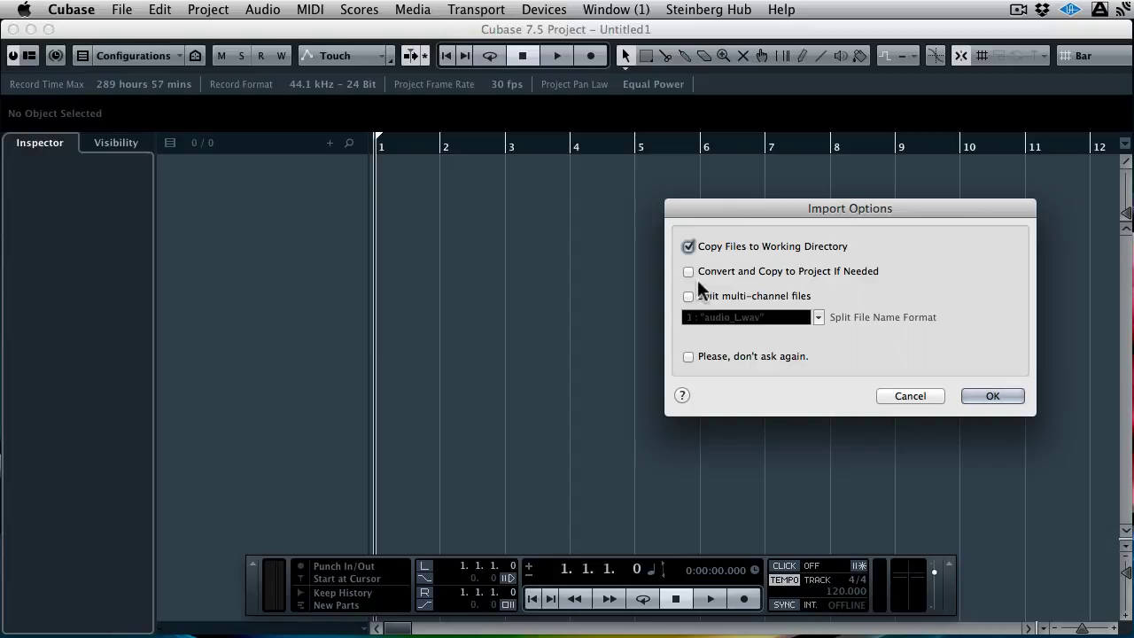
{"action": "left_click", "coordinate": [696, 274]}
{"action": "left_click", "coordinate": [689, 357]}
{"action": "left_click", "coordinate": [982, 395]}
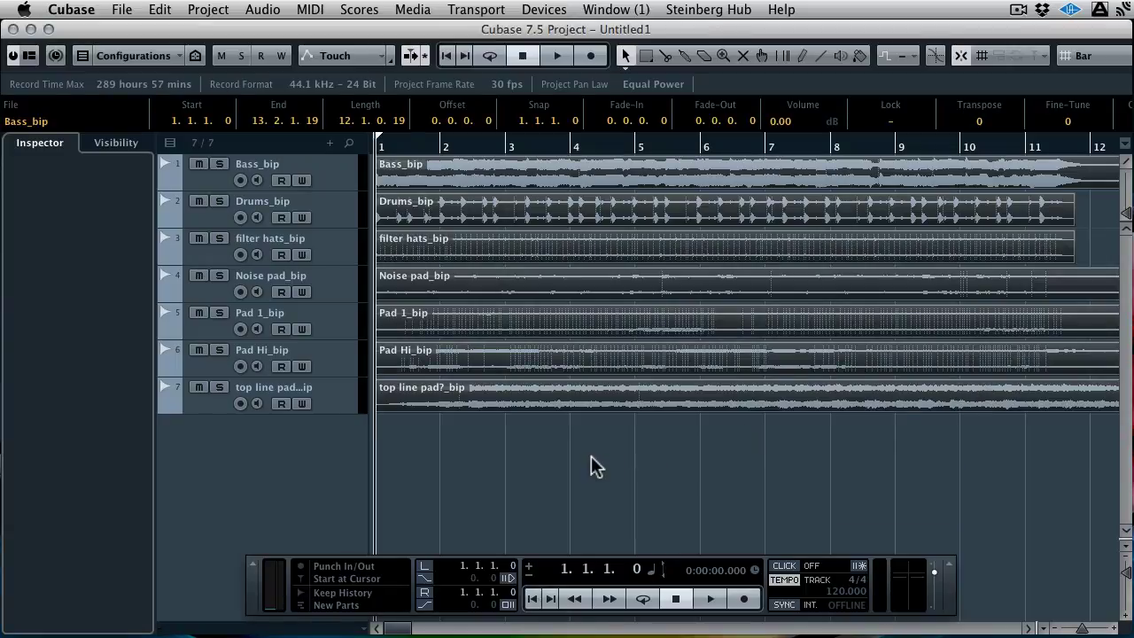
Play the seven imported stems from the start, stop, and deselect all audio events
{"action": "key", "text": "space"}
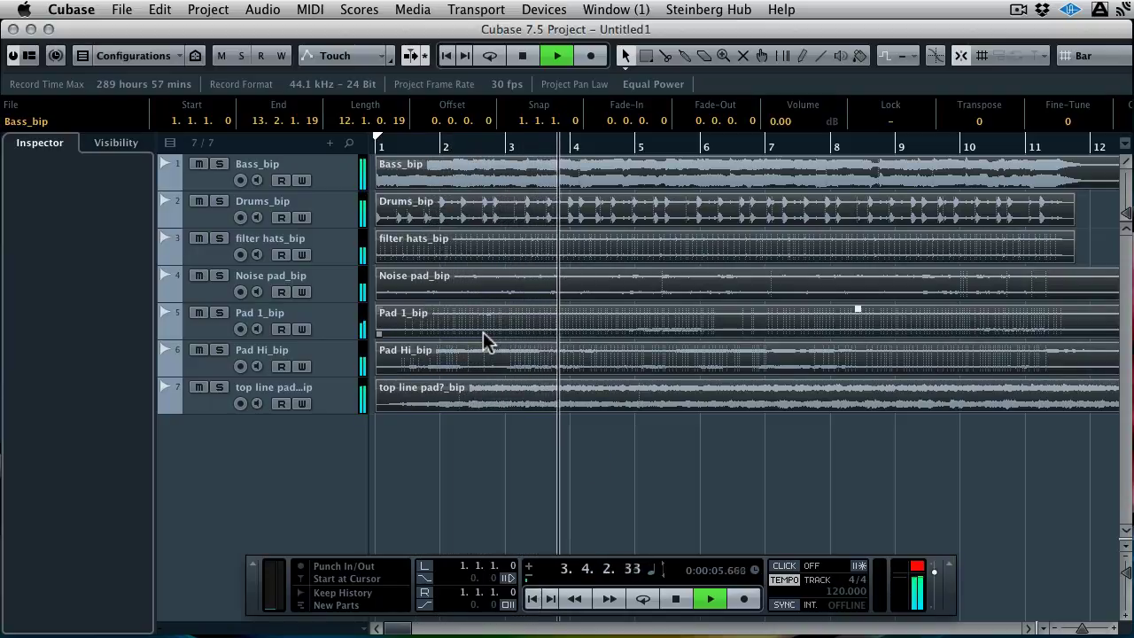
{"action": "key", "text": "space"}
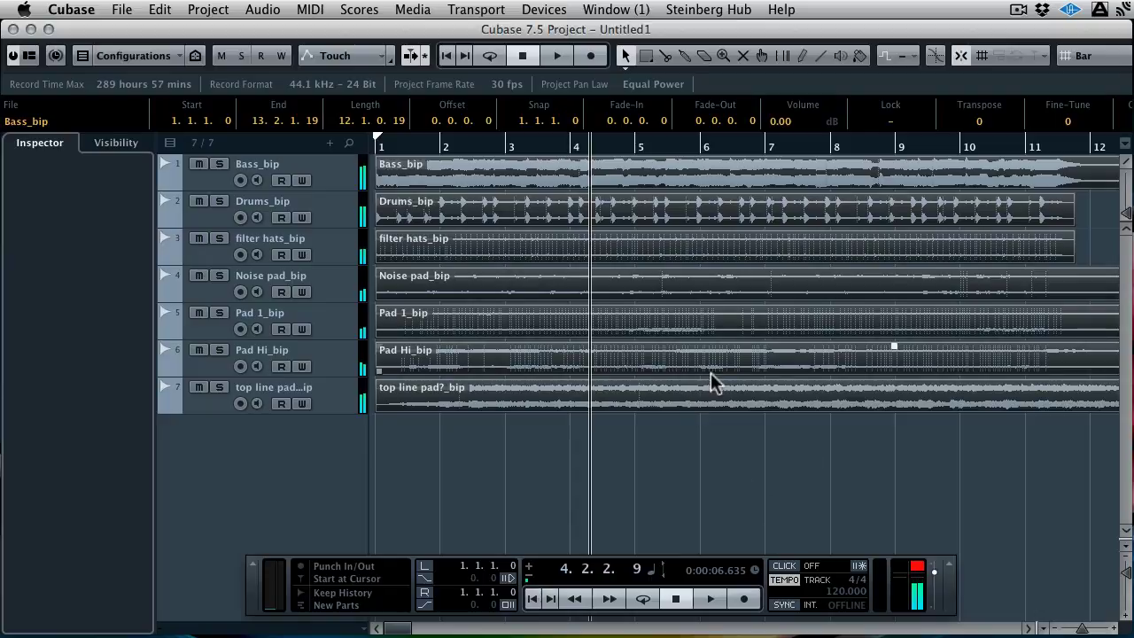
{"action": "left_click", "coordinate": [644, 475]}
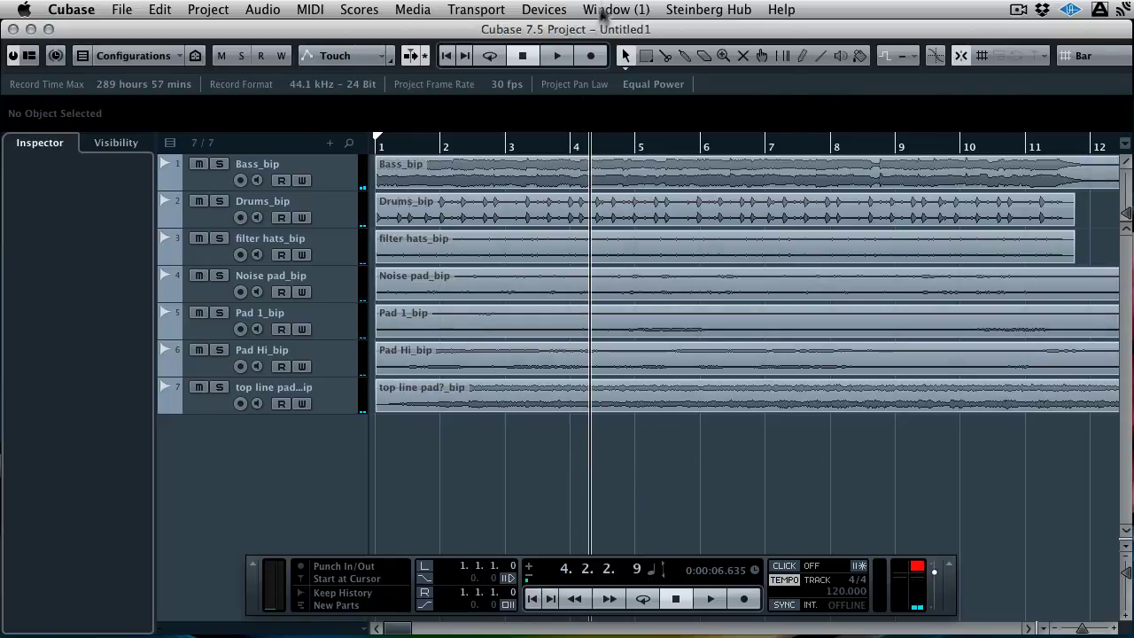
{"action": "left_click", "coordinate": [544, 9]}
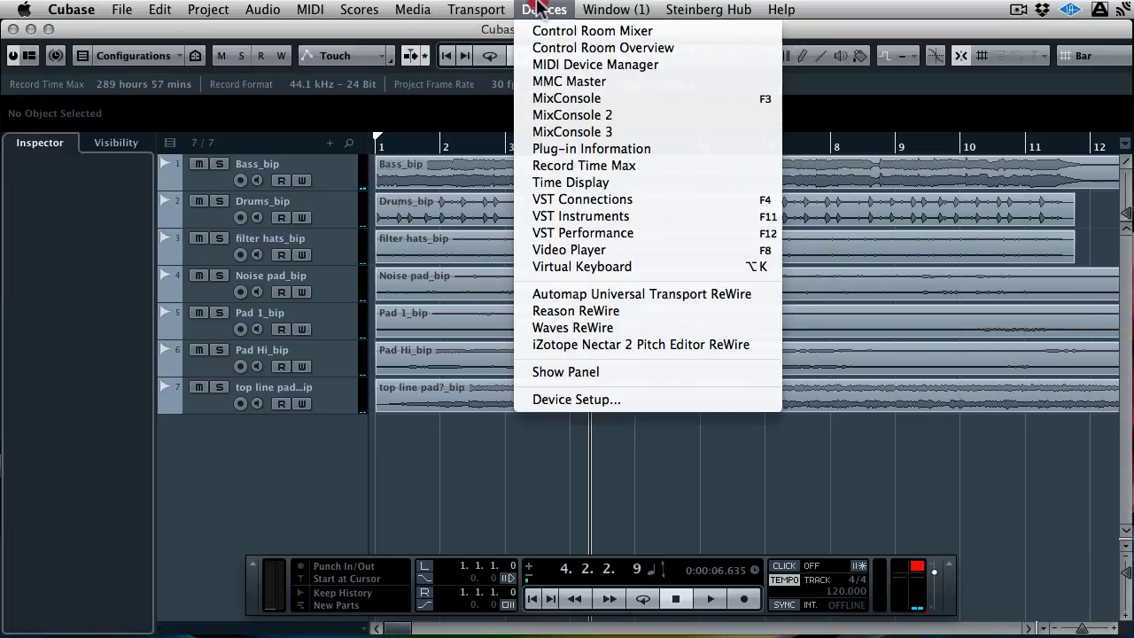
Open MixConsole and pull the seven channel faders down to roughly −4 to −5.9 dB
{"action": "left_click", "coordinate": [566, 97]}
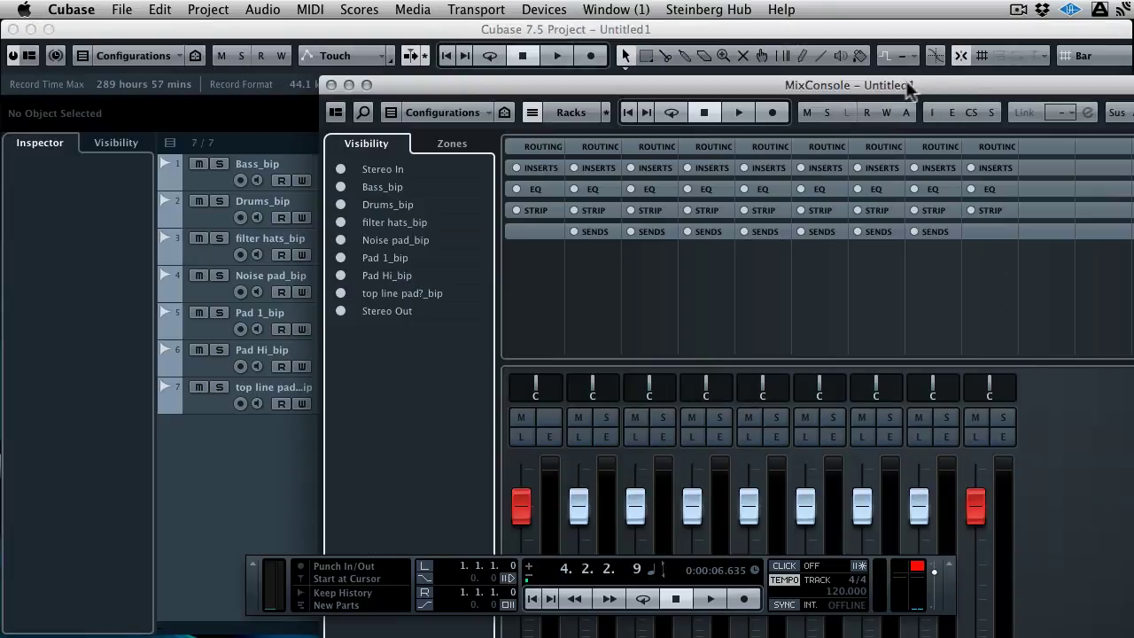
{"action": "left_click_drag", "start_coordinate": [907, 83], "coordinate": [668, 28]}
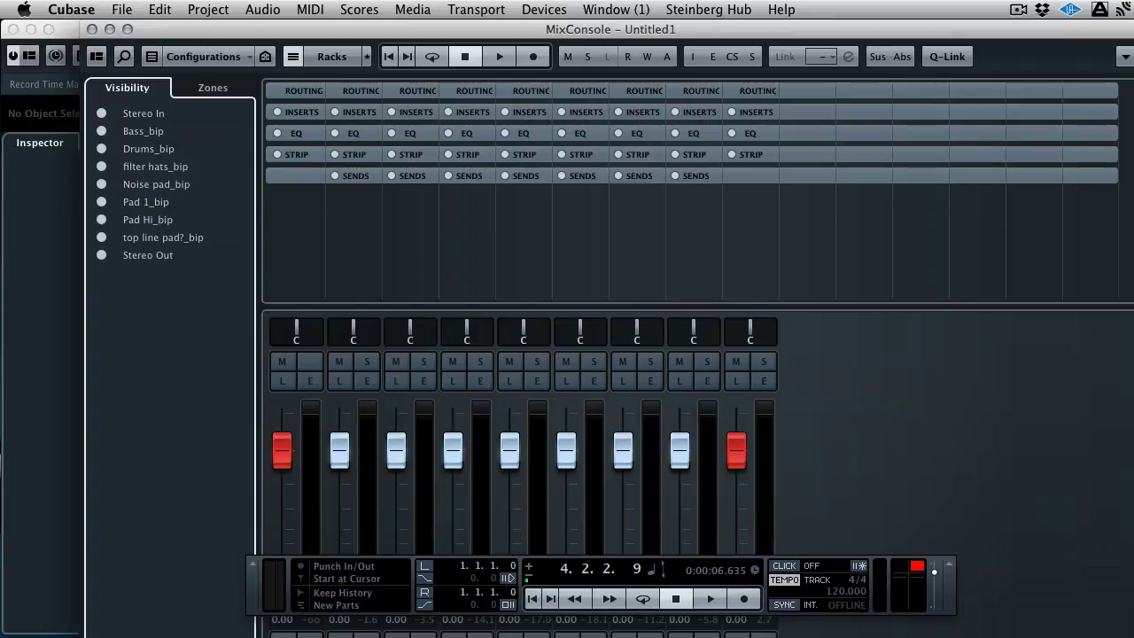
{"action": "left_click_drag", "start_coordinate": [1132, 634], "coordinate": [1098, 618]}
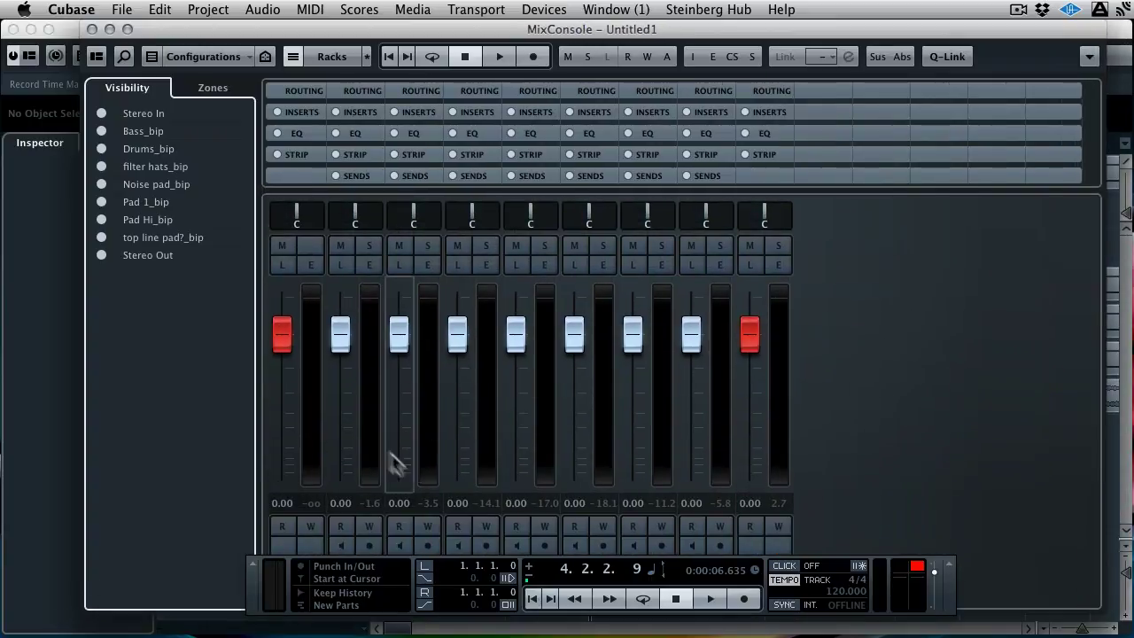
{"action": "left_click_drag", "start_coordinate": [339, 333], "coordinate": [341, 359]}
{"action": "left_click_drag", "start_coordinate": [399, 335], "coordinate": [398, 363]}
{"action": "left_click_drag", "start_coordinate": [457, 344], "coordinate": [458, 378]}
{"action": "left_click_drag", "start_coordinate": [516, 335], "coordinate": [511, 367]}
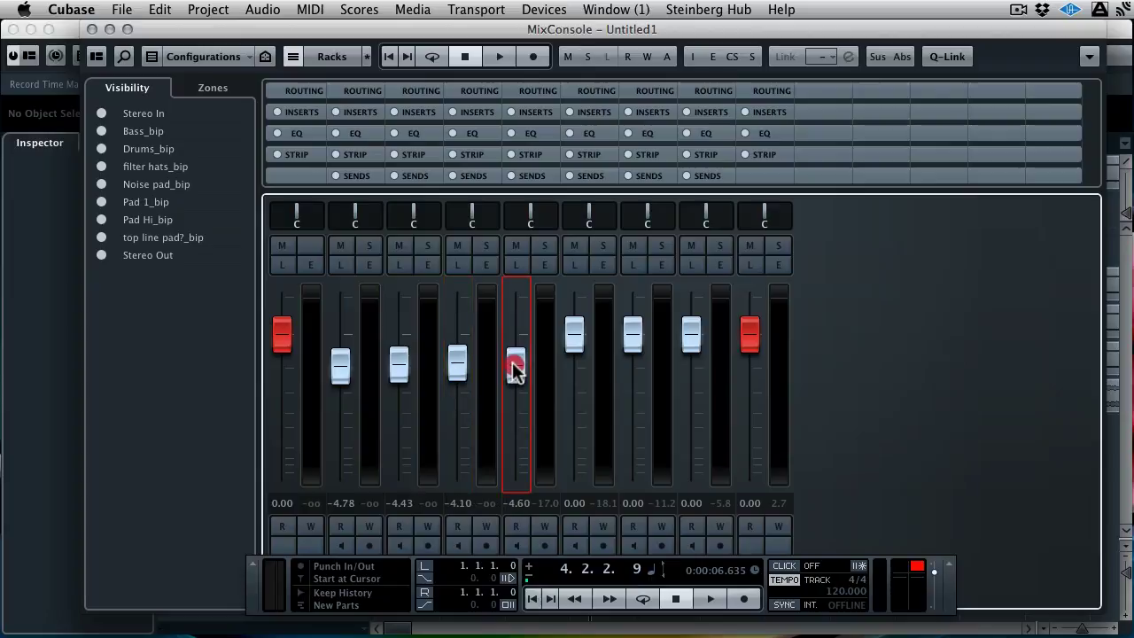
{"action": "left_click_drag", "start_coordinate": [575, 335], "coordinate": [576, 380]}
{"action": "left_click_drag", "start_coordinate": [632, 334], "coordinate": [631, 379]}
{"action": "left_click_drag", "start_coordinate": [678, 347], "coordinate": [688, 380]}
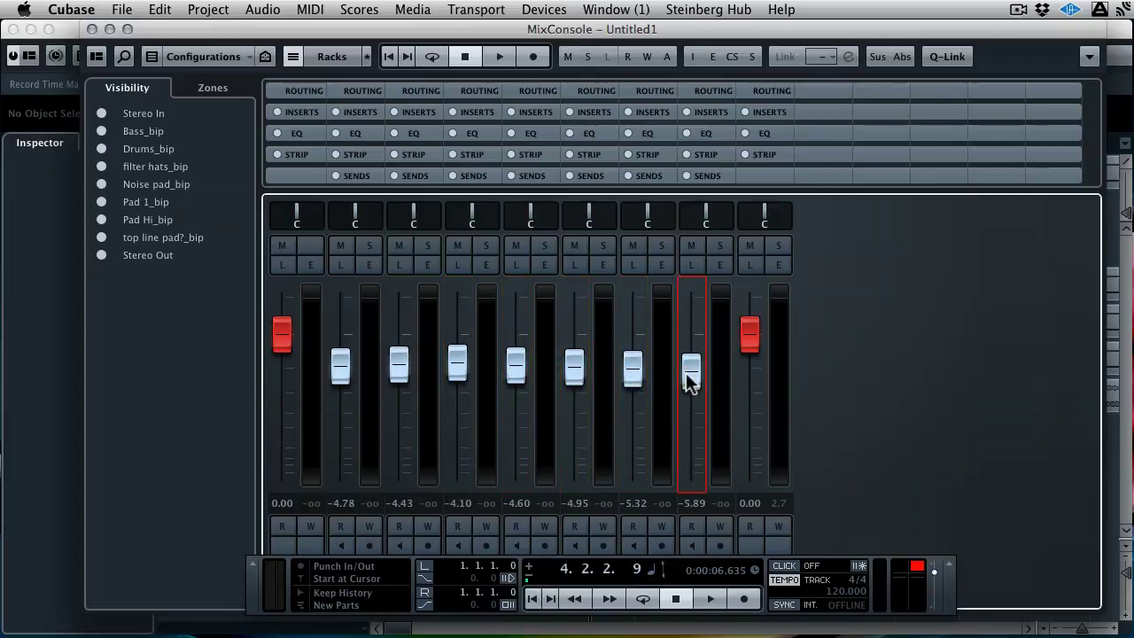
During playback, fine-tune levels: Bass_bip to −5.50 dB, Noise pad_bip −4.27, Pad 1_bip −4.43
{"action": "key", "text": "space"}
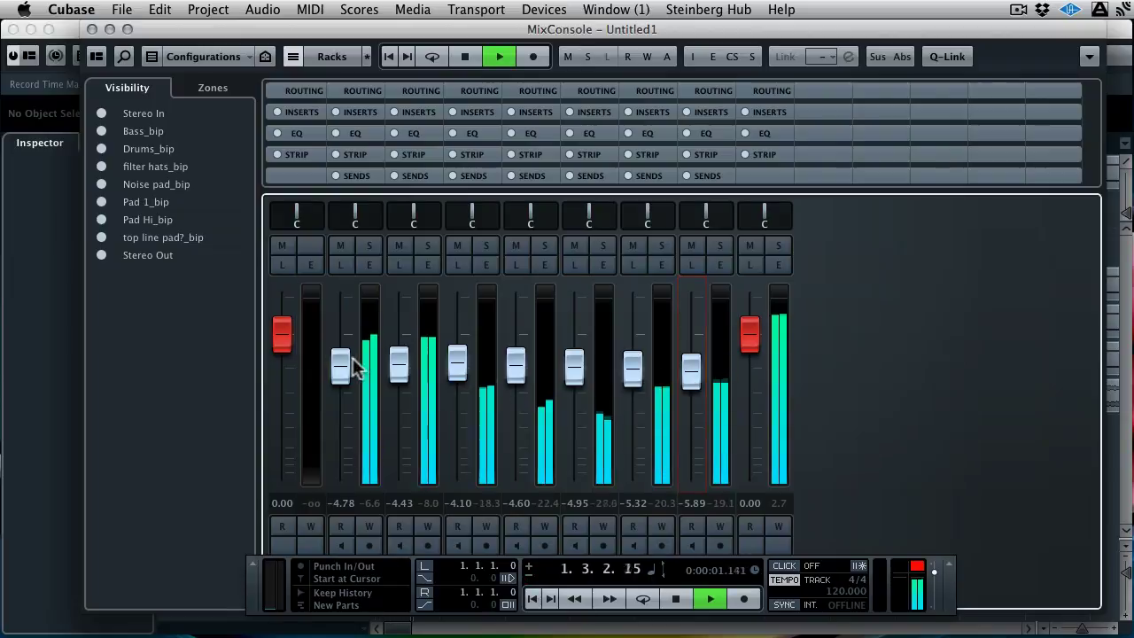
{"action": "left_click_drag", "start_coordinate": [344, 355], "coordinate": [400, 372]}
{"action": "left_click_drag", "start_coordinate": [517, 367], "coordinate": [519, 360]}
{"action": "left_click_drag", "start_coordinate": [573, 372], "coordinate": [575, 367]}
{"action": "left_click_drag", "start_coordinate": [633, 371], "coordinate": [631, 367]}
{"action": "left_click_drag", "start_coordinate": [690, 372], "coordinate": [692, 368]}
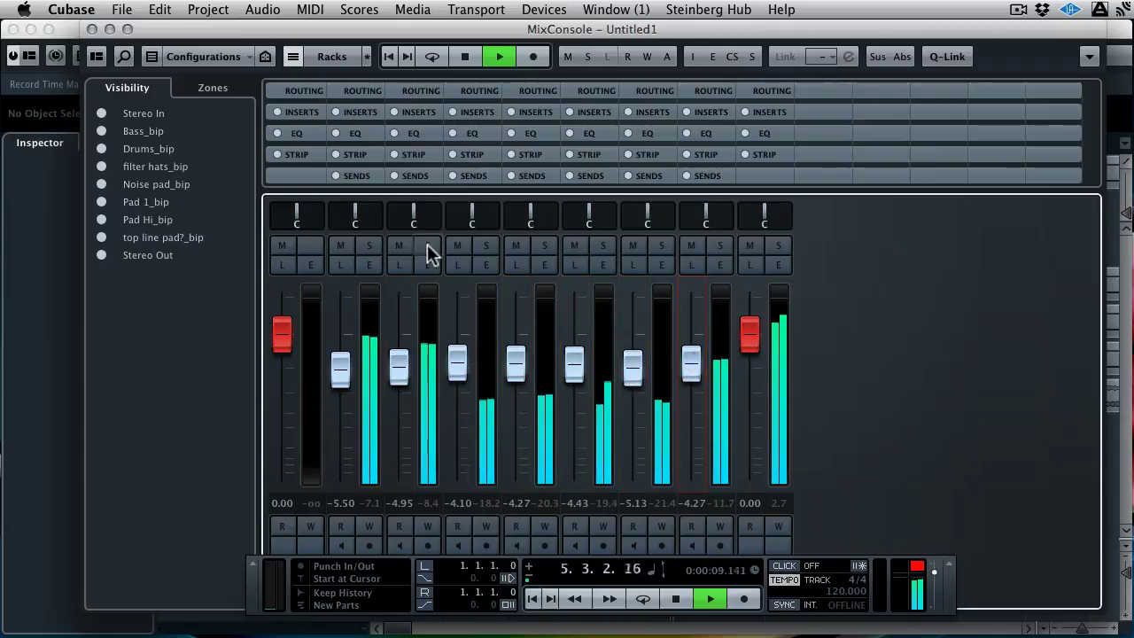
Clear the mixer channel selection, stop playback, and close MixConsole
{"action": "left_click_drag", "start_coordinate": [260, 574], "coordinate": [260, 636]}
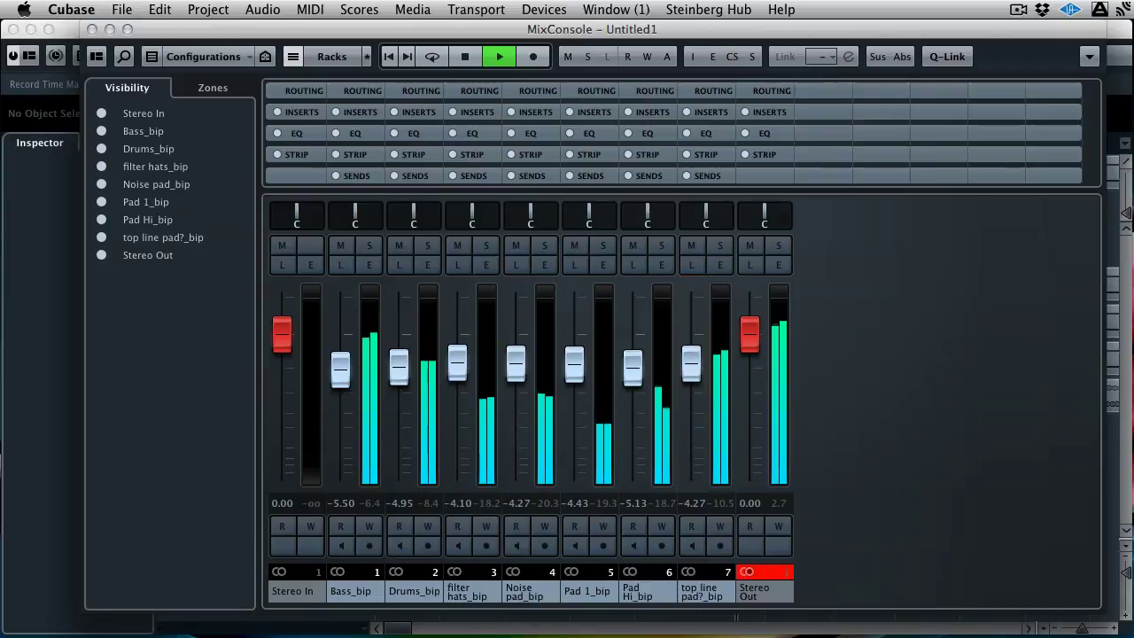
{"action": "left_click", "coordinate": [770, 560]}
{"action": "key", "text": "space"}
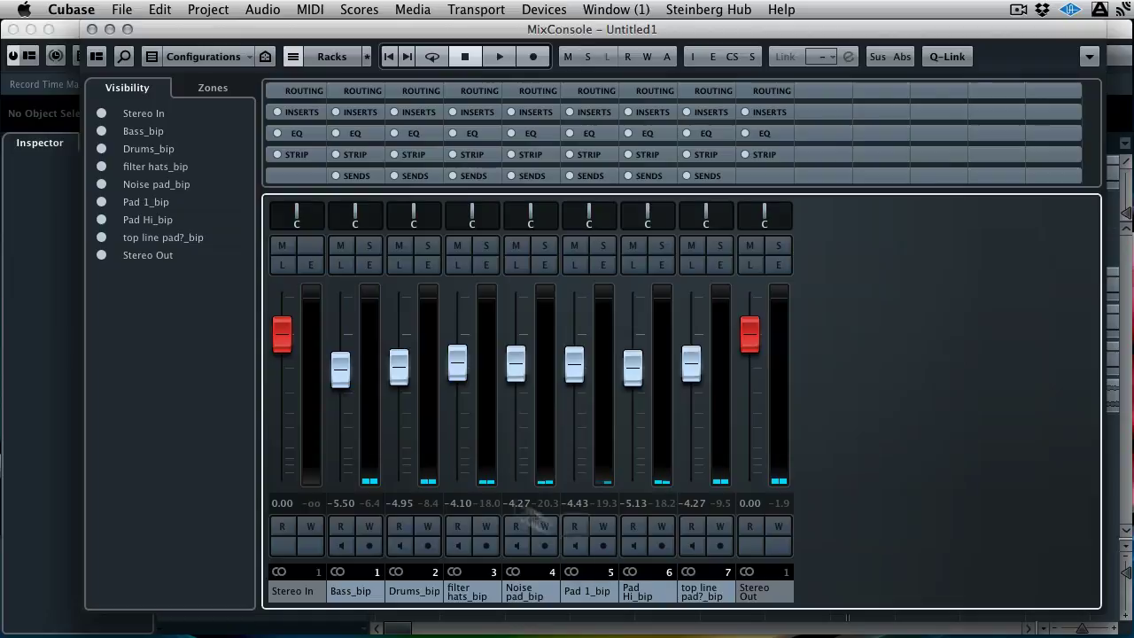
{"action": "left_click", "coordinate": [91, 29]}
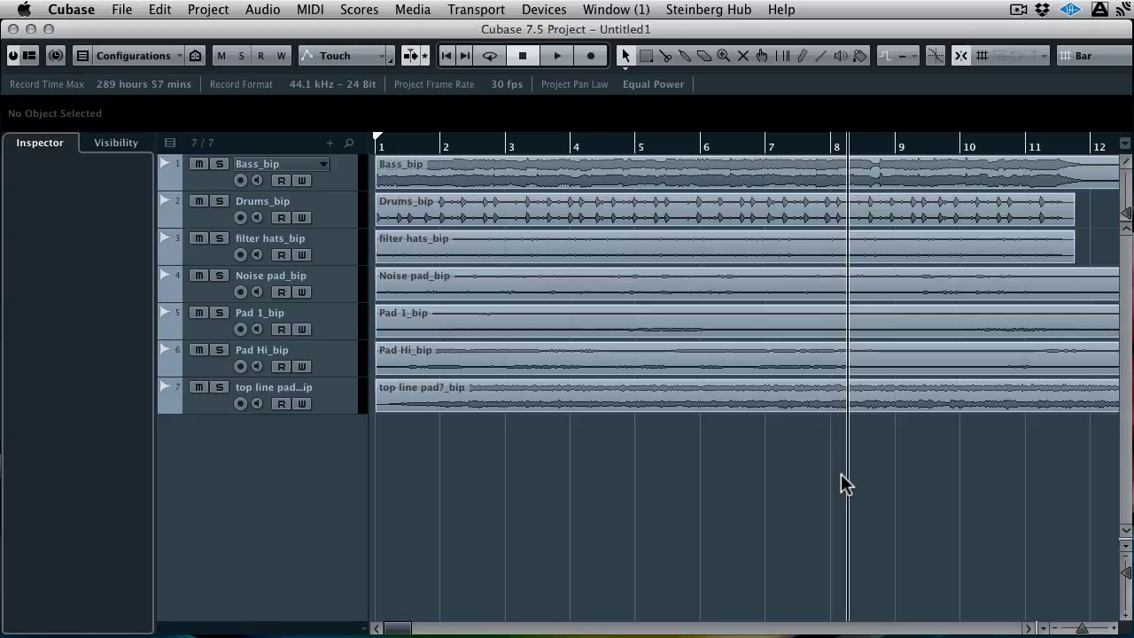
Set the playhead to bar 12, solo Pad Hi_bip, and play it briefly
{"action": "scroll", "coordinate": [841, 473], "scroll_direction": "right", "scroll_amount": 15}
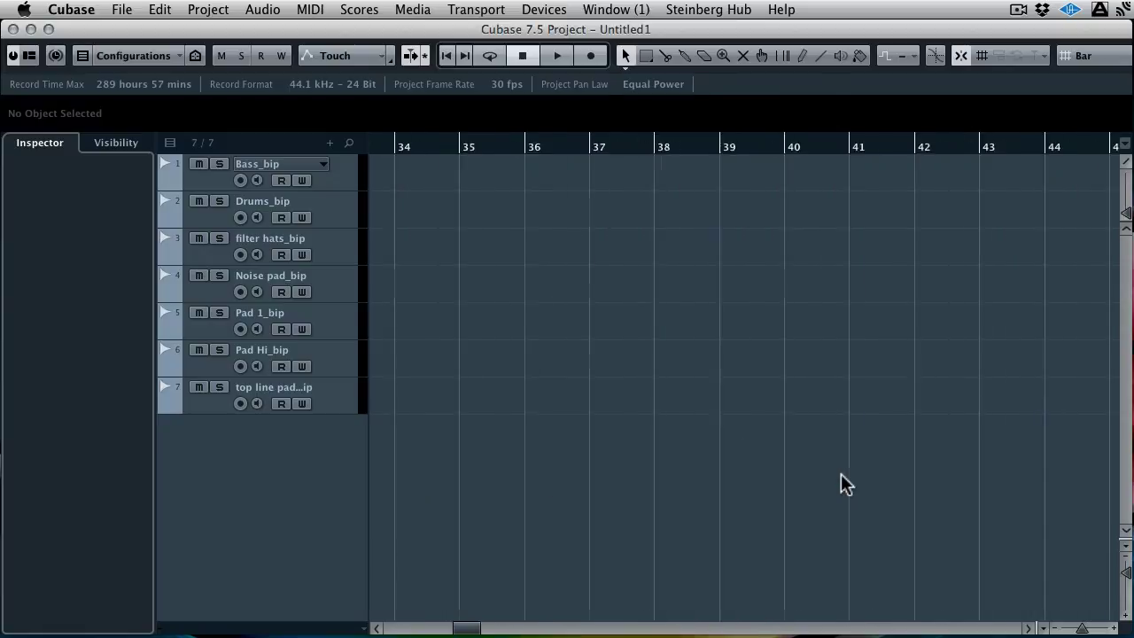
{"action": "scroll", "coordinate": [841, 474], "scroll_direction": "left", "scroll_amount": 12}
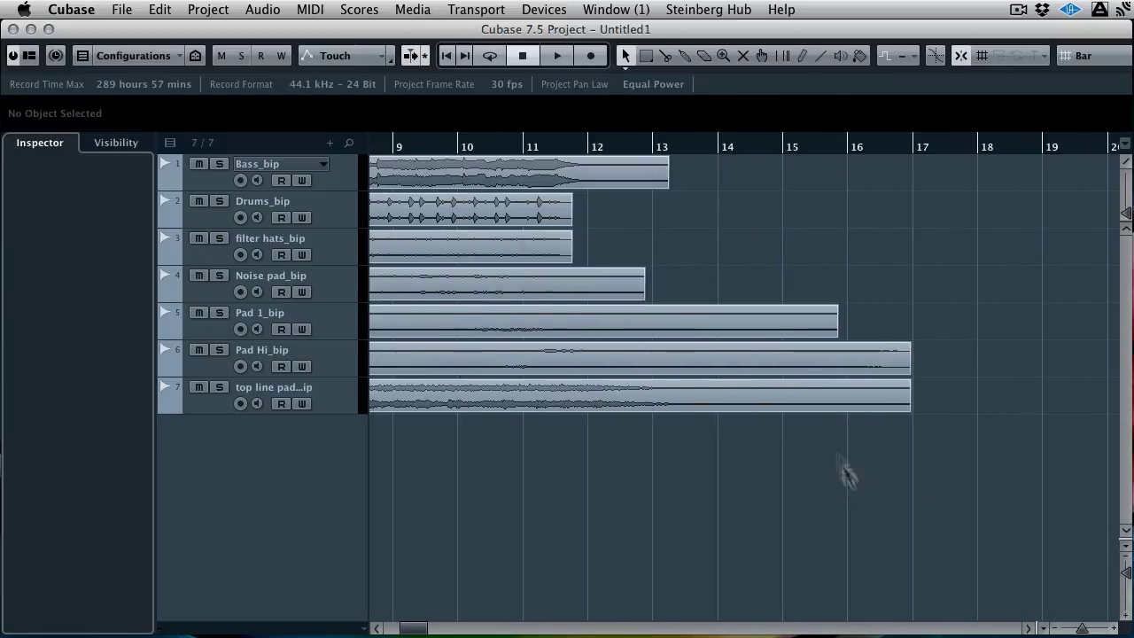
{"action": "left_click", "coordinate": [574, 149]}
{"action": "left_click", "coordinate": [219, 350]}
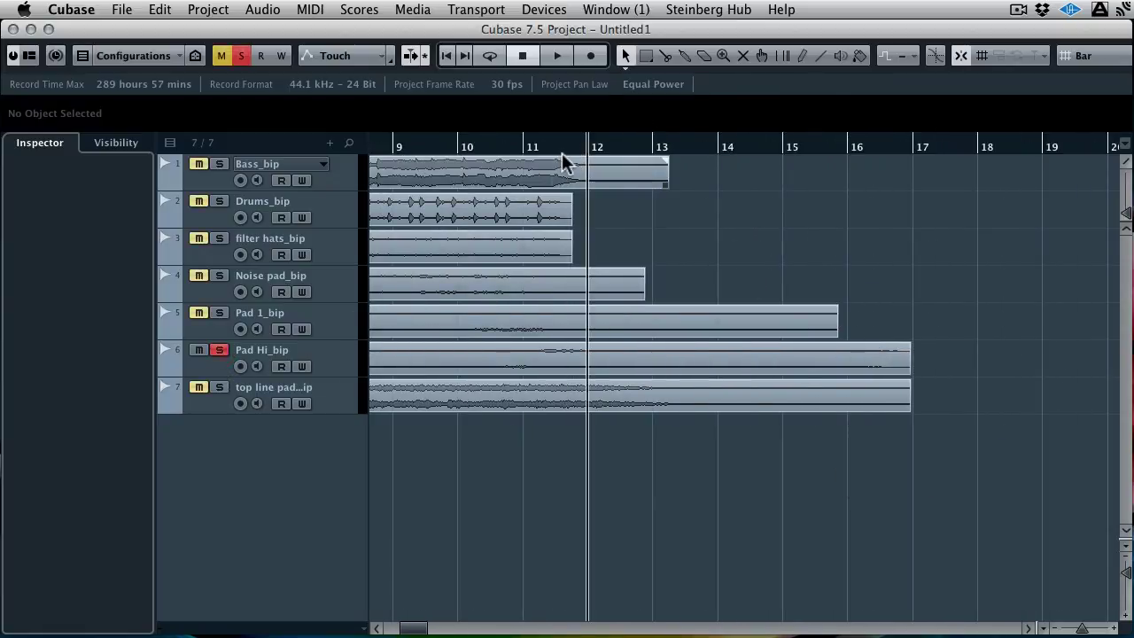
{"action": "key", "text": "space"}
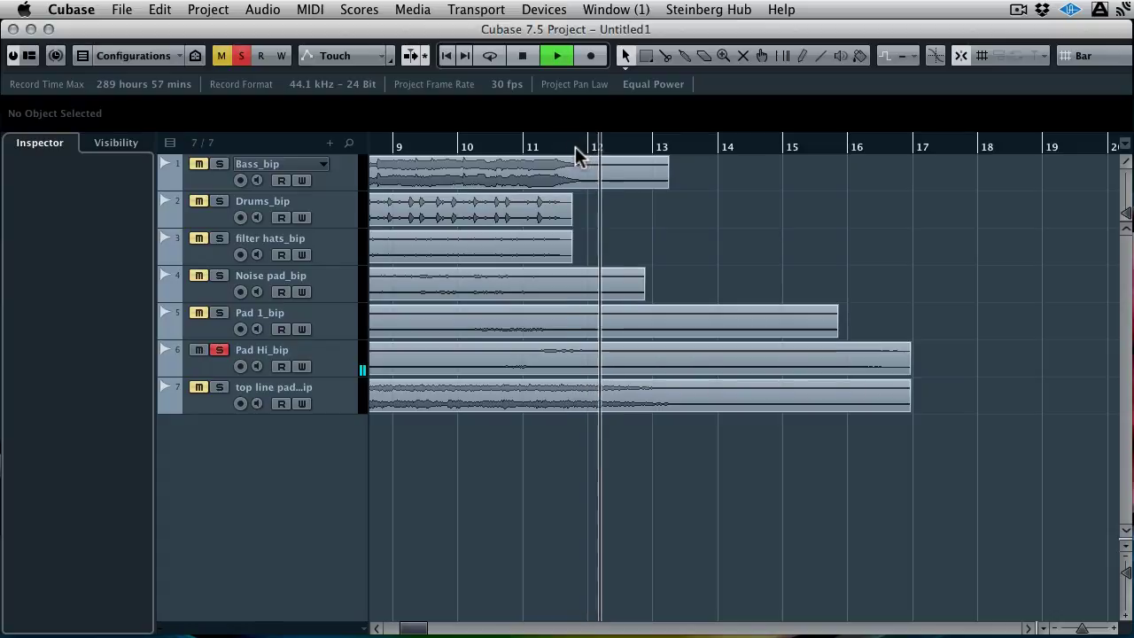
{"action": "key", "text": "space"}
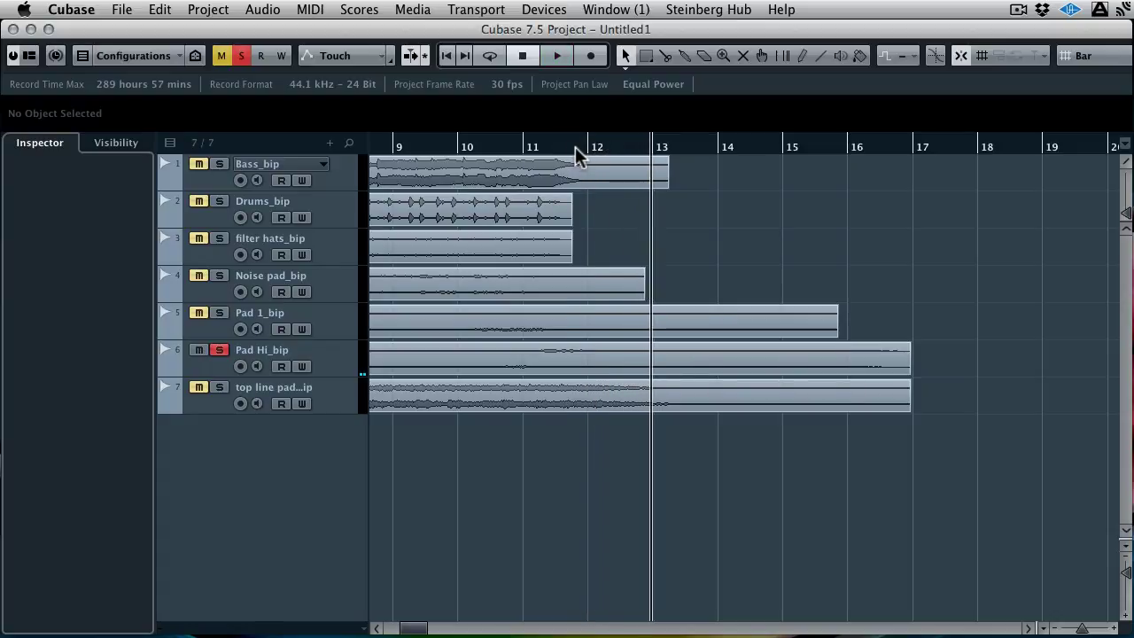